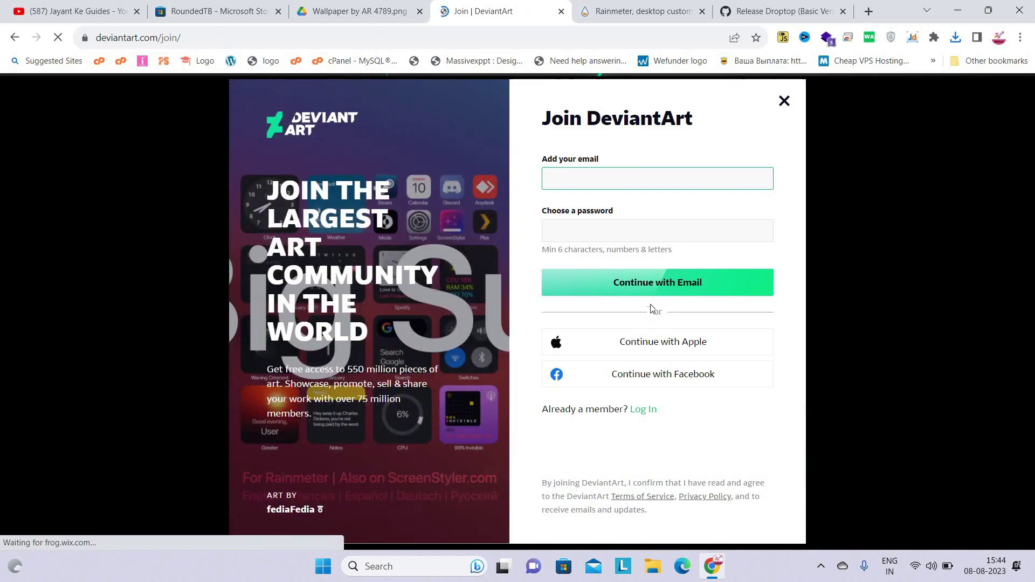
# In the Downloads folder, extract big_sur_rc1_for_rainmeter_by_fediafedia_de07mou.zip into a folder of the same name.
pyautogui.hotkey('alt', 'Left')
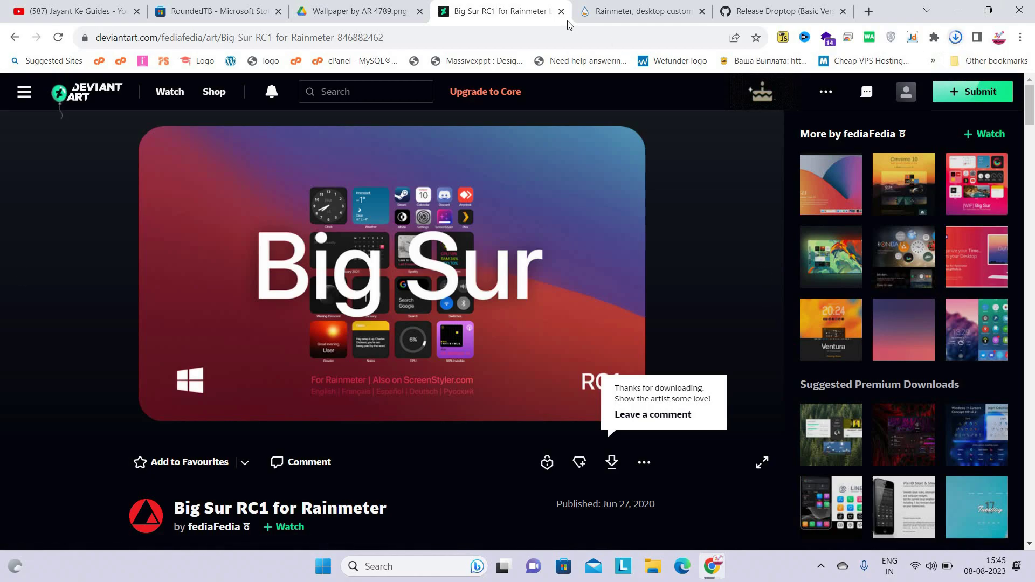
pyautogui.click(958, 9)
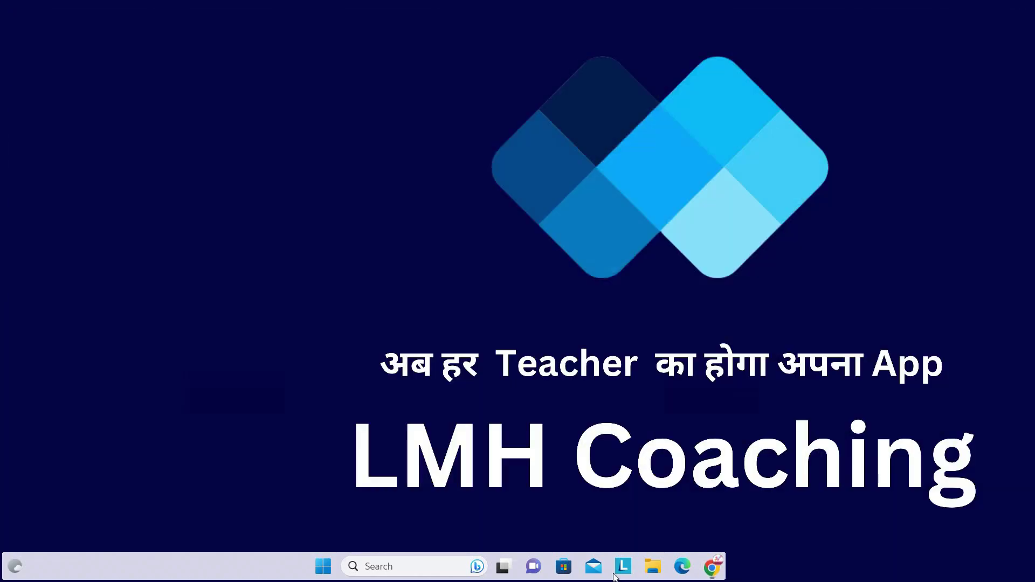
pyautogui.click(651, 566)
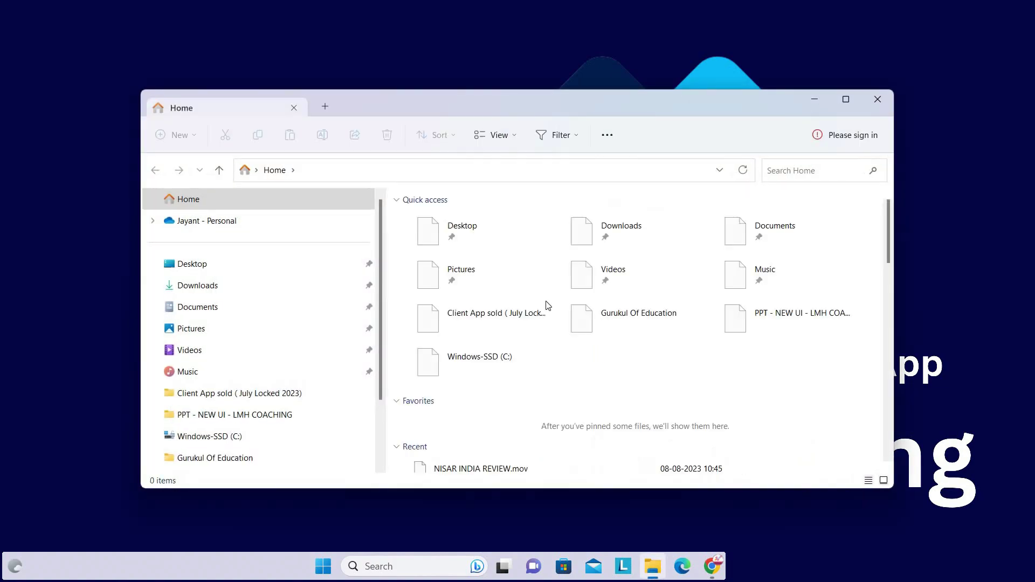
pyautogui.click(300, 287)
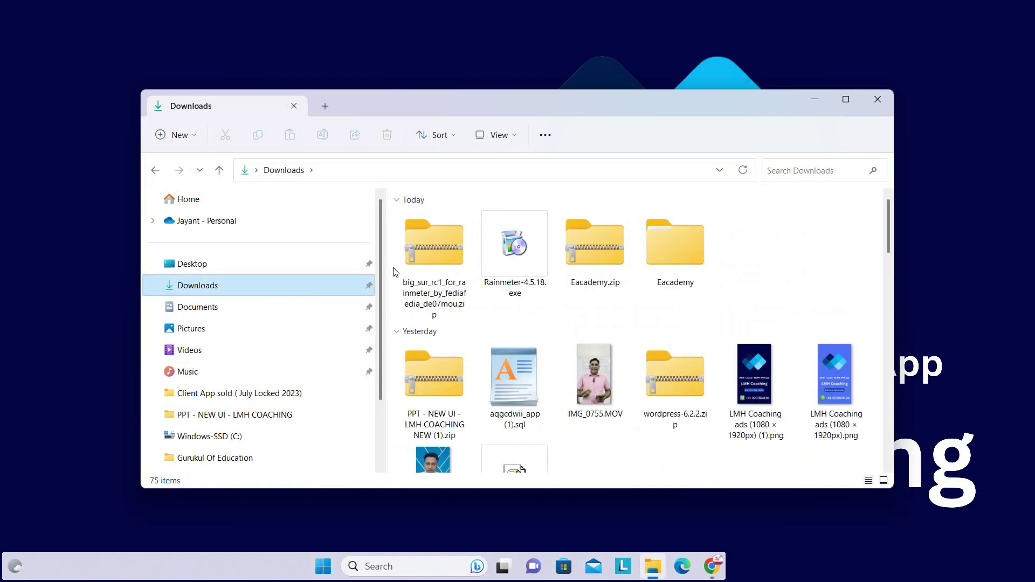
pyautogui.click(422, 266)
pyautogui.rightClick(422, 269)
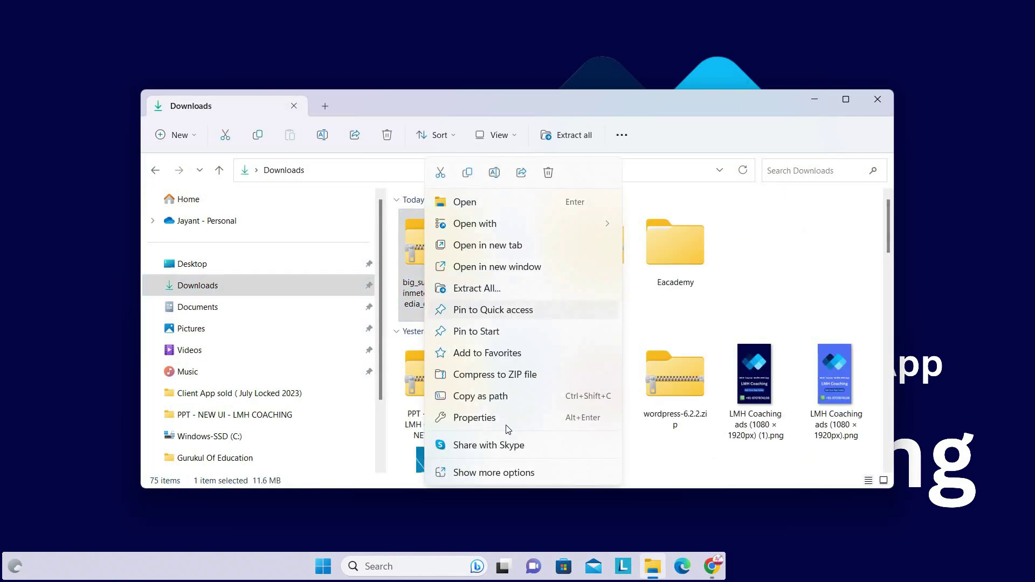
pyautogui.click(494, 472)
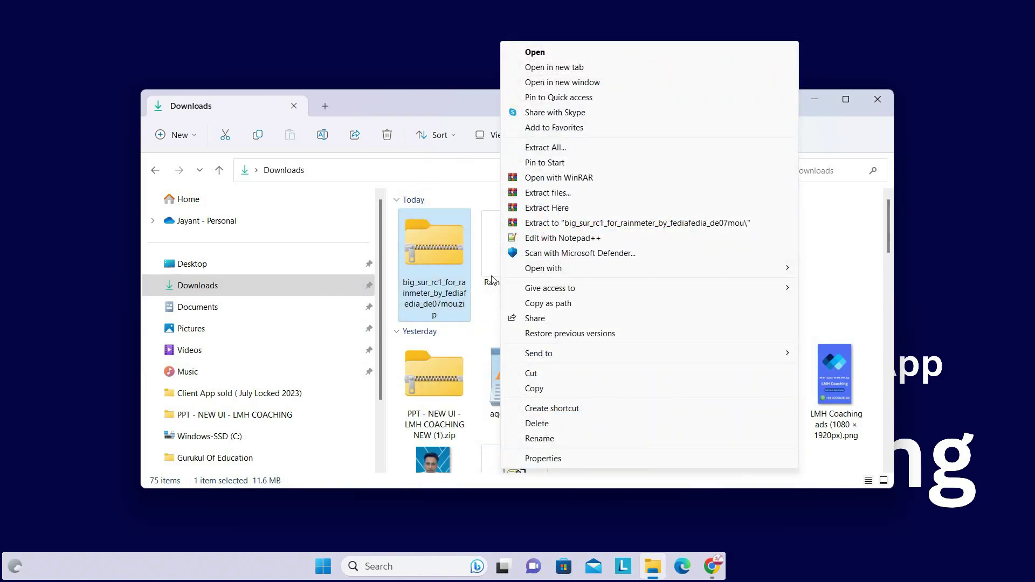
pyautogui.click(610, 224)
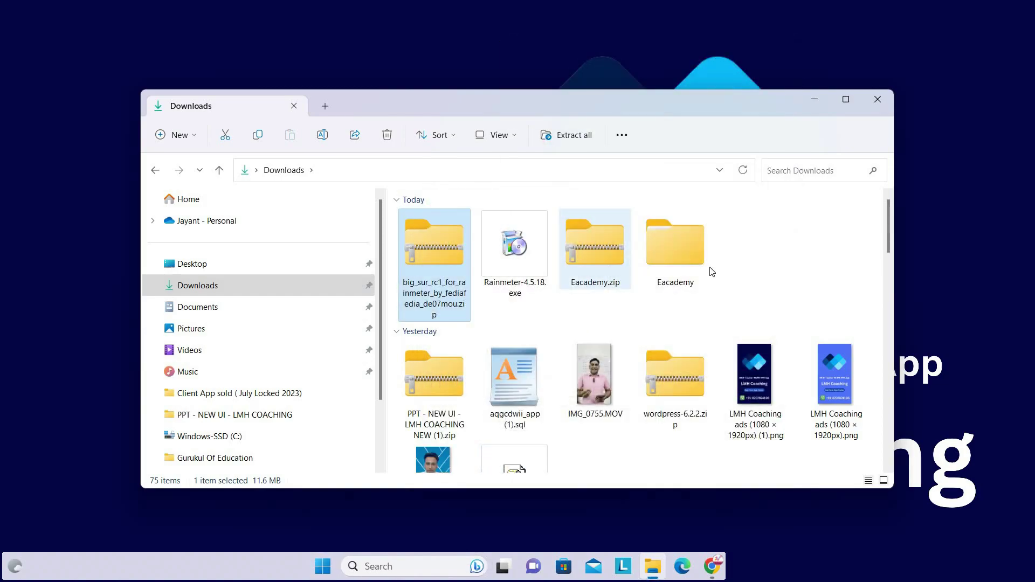
# Run BigSur.rmskin from the extracted folder and install all its components with the included layout applied.
pyautogui.doubleClick(777, 233)
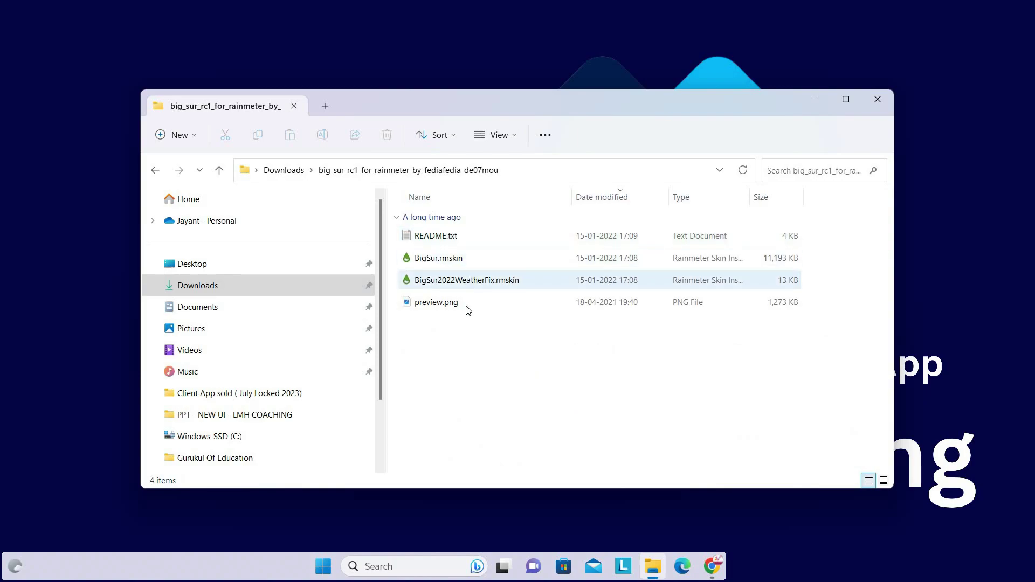
pyautogui.doubleClick(486, 260)
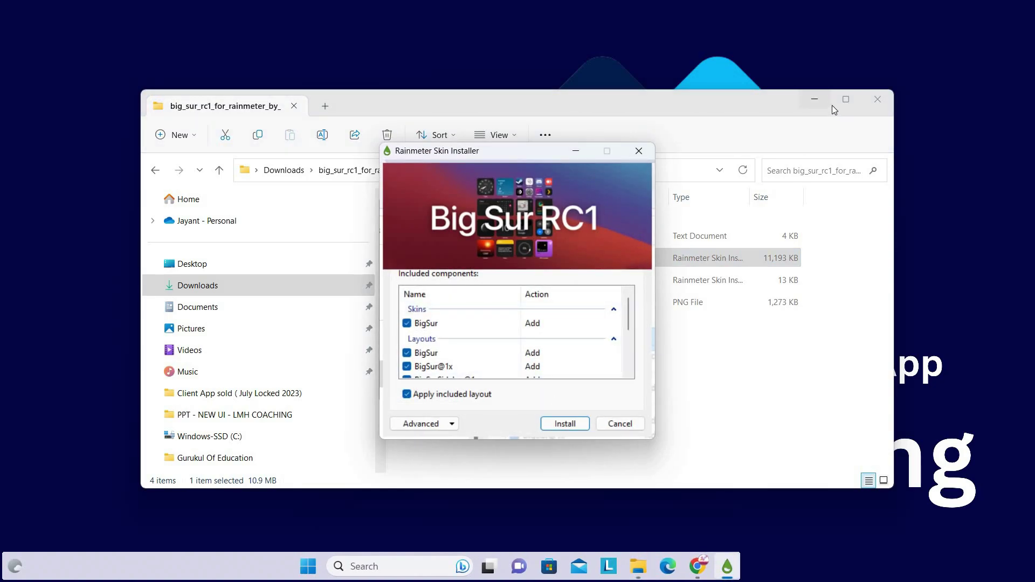
pyautogui.click(826, 102)
pyautogui.click(826, 101)
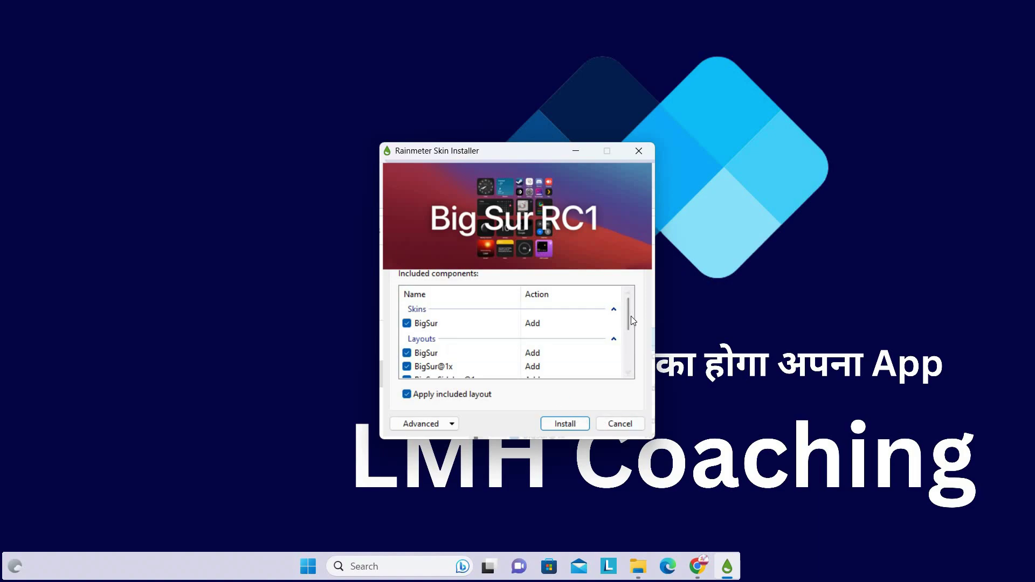
pyautogui.scroll(-3, 630, 316)
pyautogui.scroll(3, 631, 316)
pyautogui.scroll(-3, 593, 345)
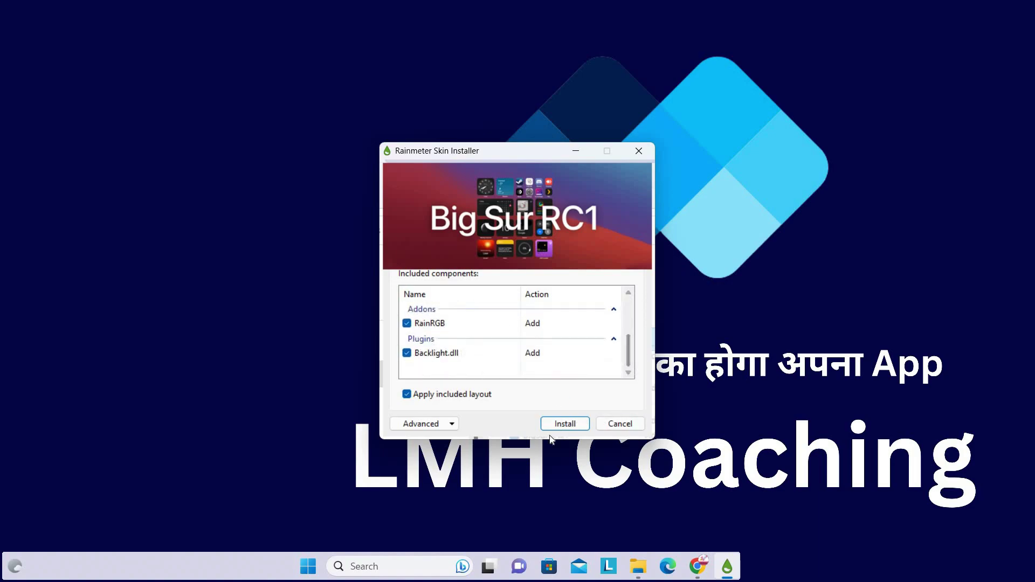
pyautogui.click(562, 425)
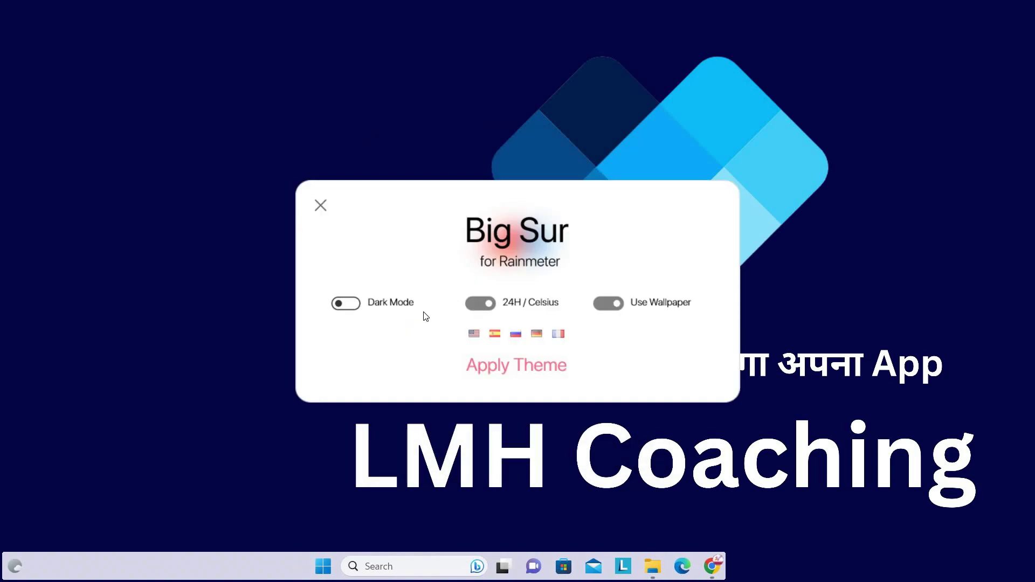
# Turn on Dark Mode, keep 24H / Celsius enabled, and apply the Big Sur theme with its wallpaper.
pyautogui.click(486, 304)
pyautogui.click(355, 305)
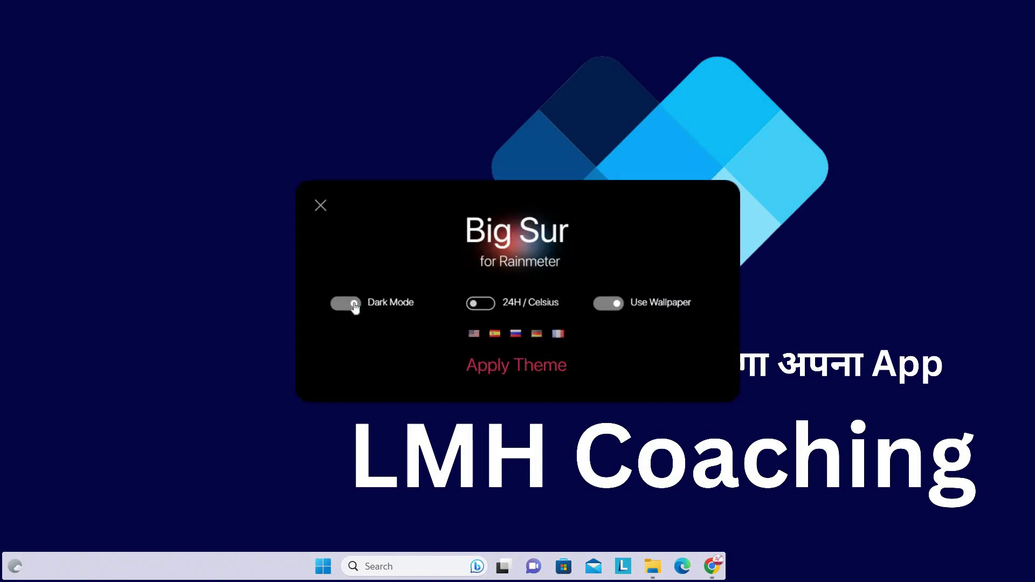
pyautogui.click(482, 305)
pyautogui.click(616, 305)
pyautogui.click(503, 369)
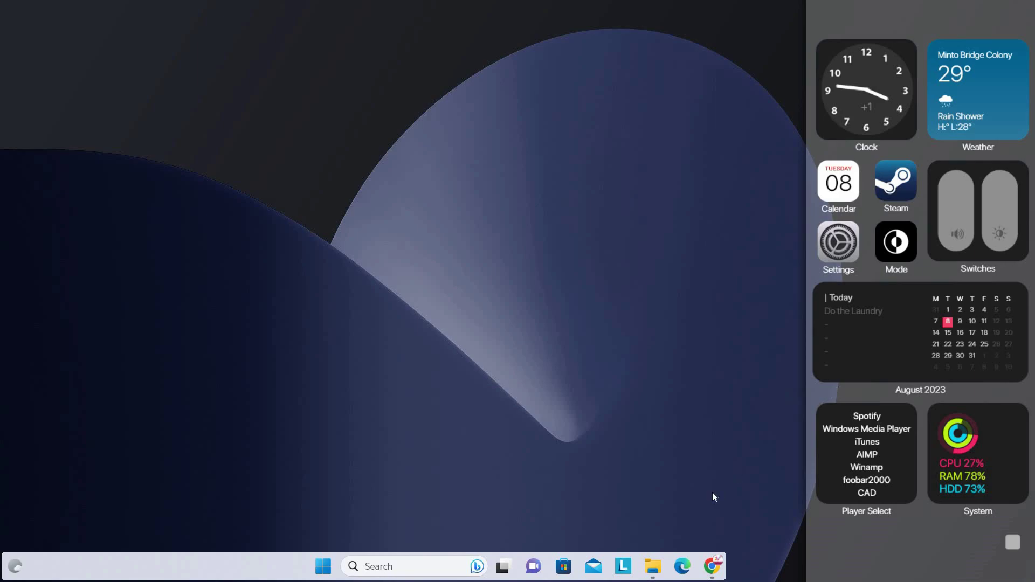
# Switch to Chrome and download Wallpaper by AR 4789.png from its Google Drive page.
pyautogui.moveTo(655, 569)
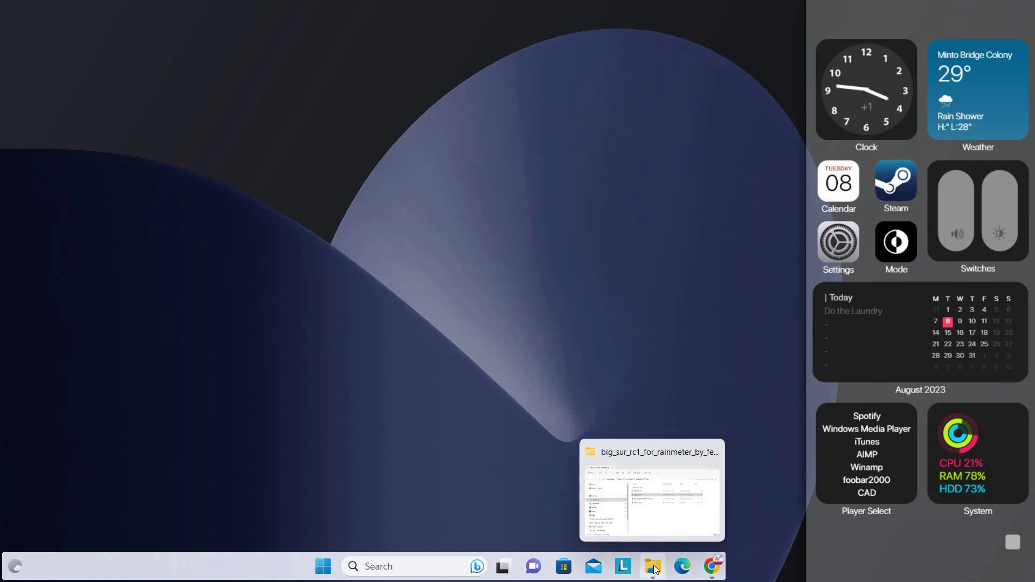
pyautogui.click(719, 566)
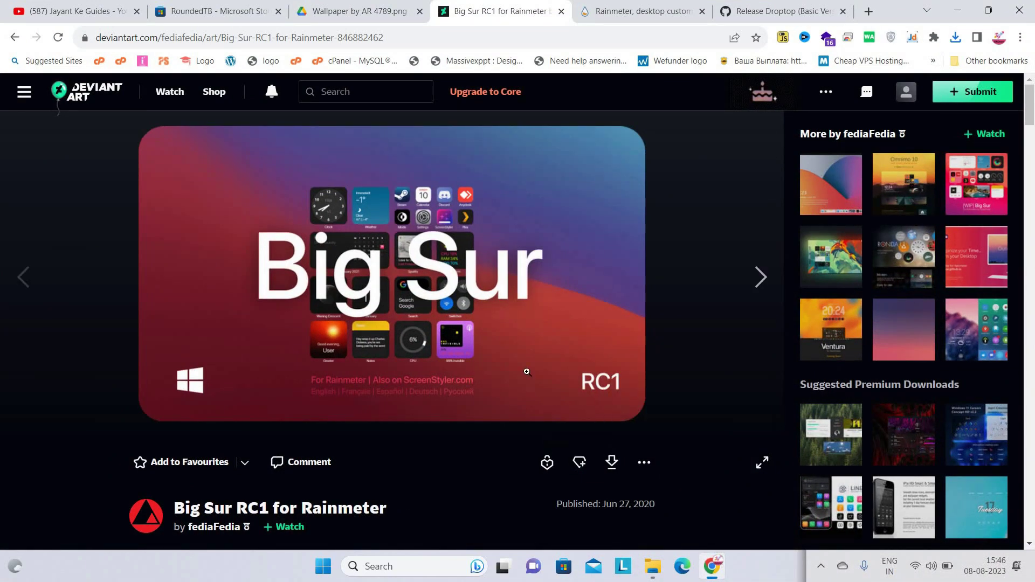
pyautogui.click(380, 4)
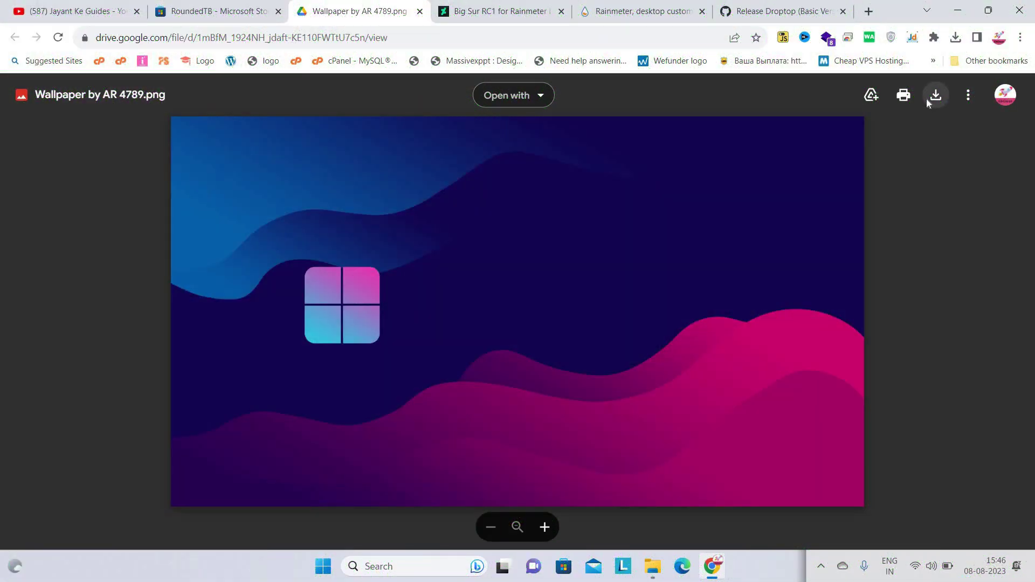
pyautogui.click(927, 102)
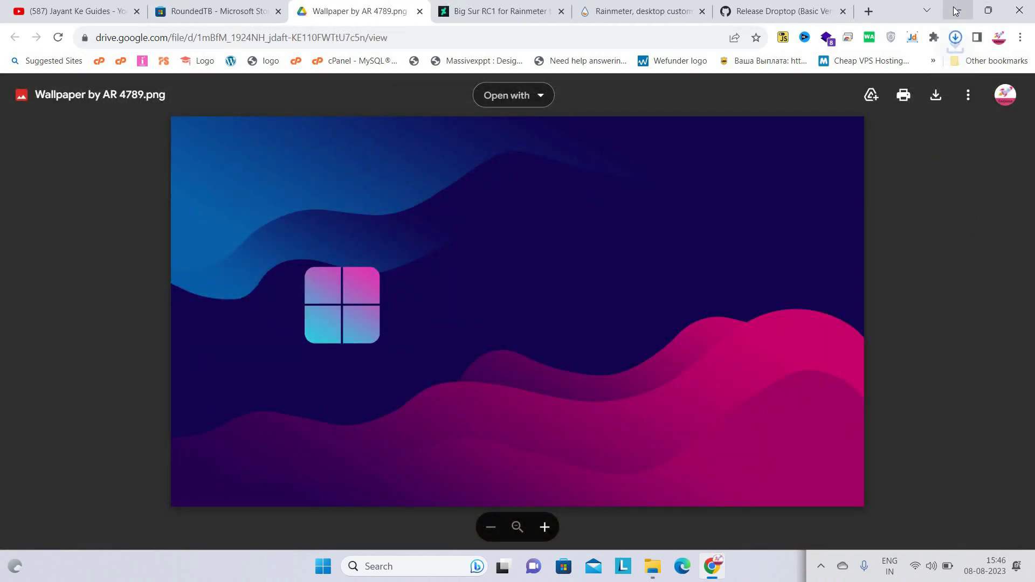
# In File Explorer's Downloads folder, set Wallpaper by AR 4789.png as the desktop background.
pyautogui.click(957, 10)
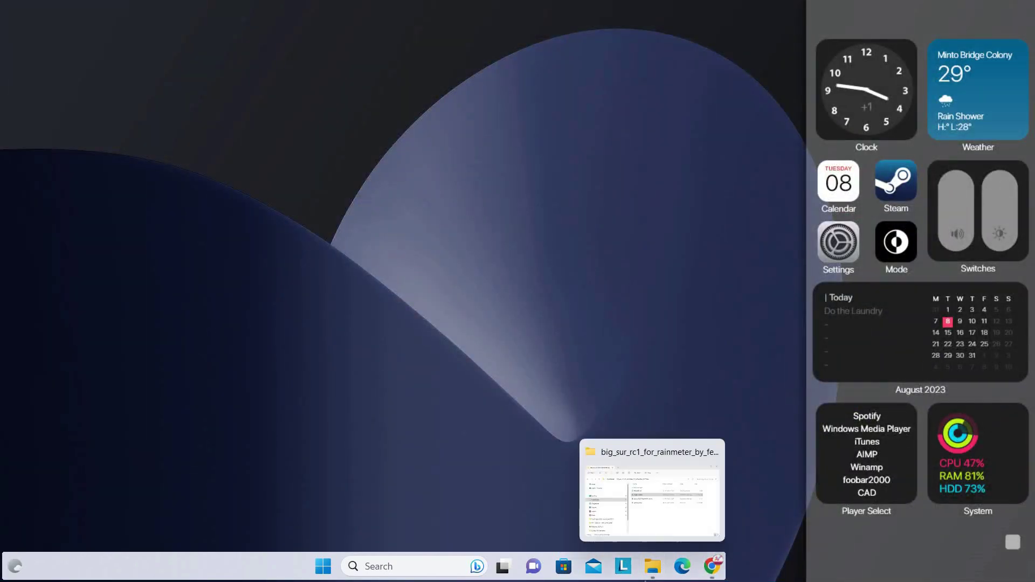
pyautogui.click(652, 567)
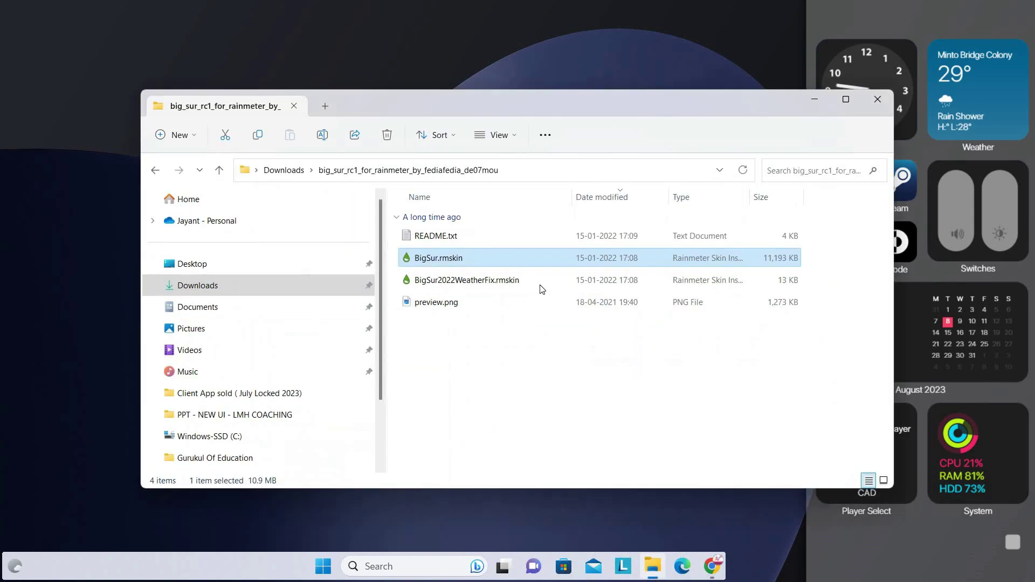
pyautogui.click(251, 290)
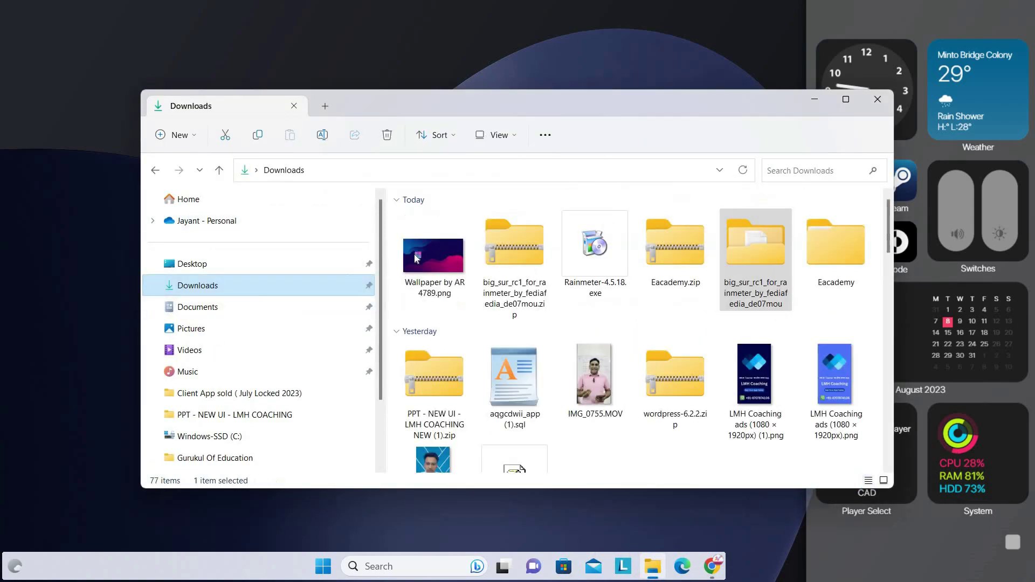
pyautogui.rightClick(426, 254)
pyautogui.click(519, 233)
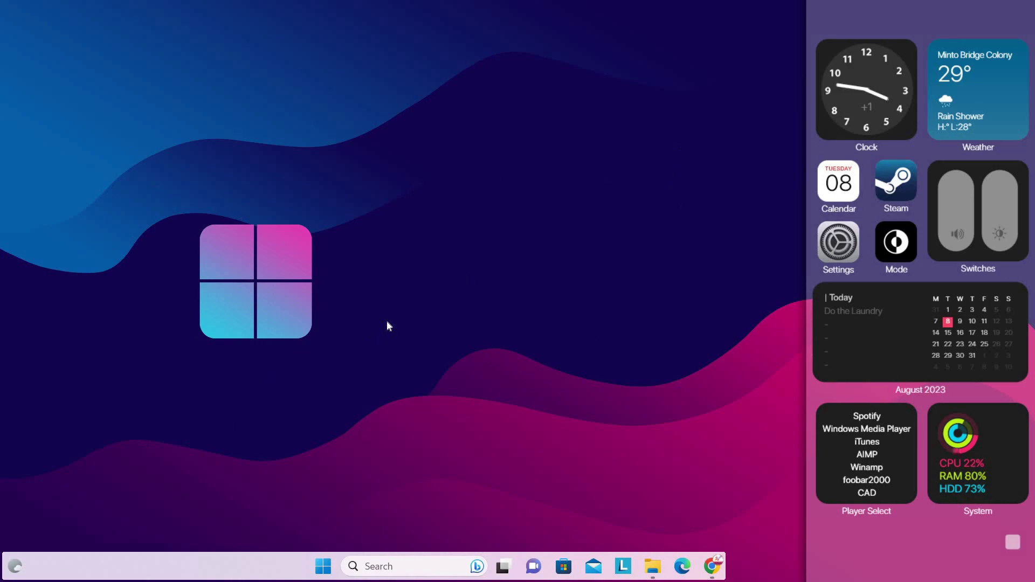
# Switch to Chrome and download Droptop (Basic Version) from its GitHub release page.
pyautogui.click(714, 567)
pyautogui.click(742, 11)
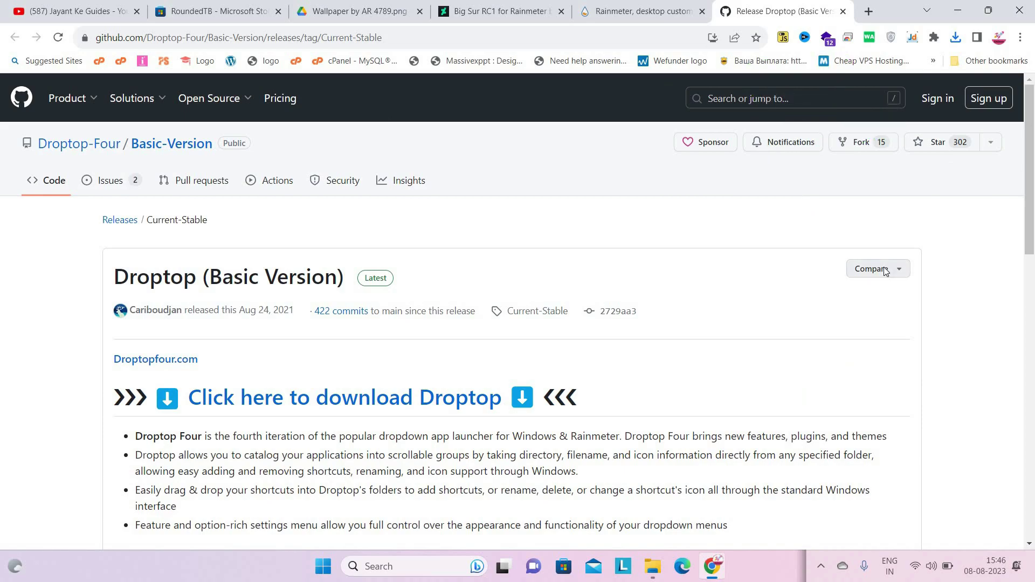
pyautogui.click(877, 269)
pyautogui.click(374, 214)
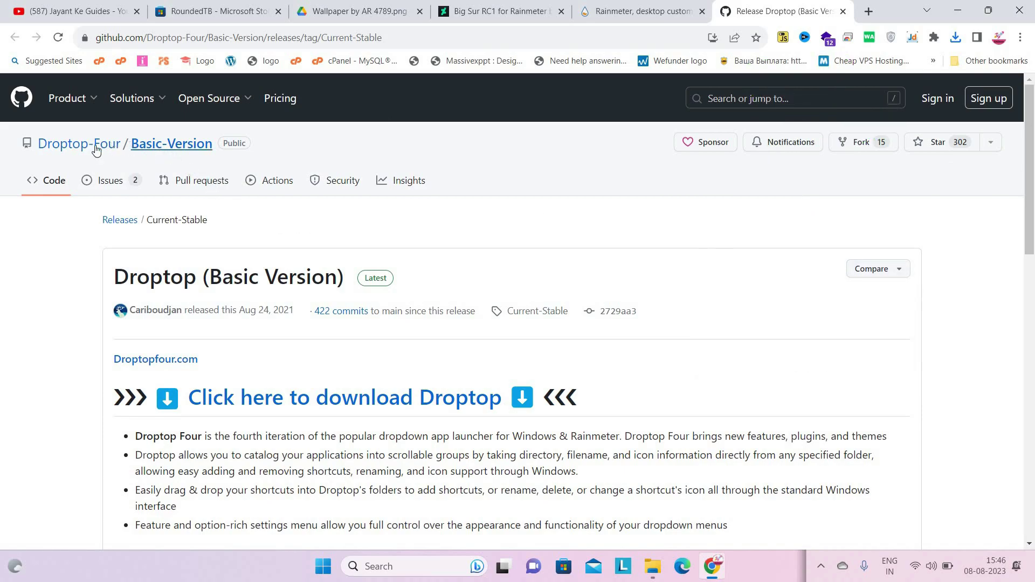
pyautogui.click(365, 396)
# Run Droptop Basic Version.rmskin from Downloads and install it with Backlight.dll selected and the included skins loaded.
pyautogui.click(653, 566)
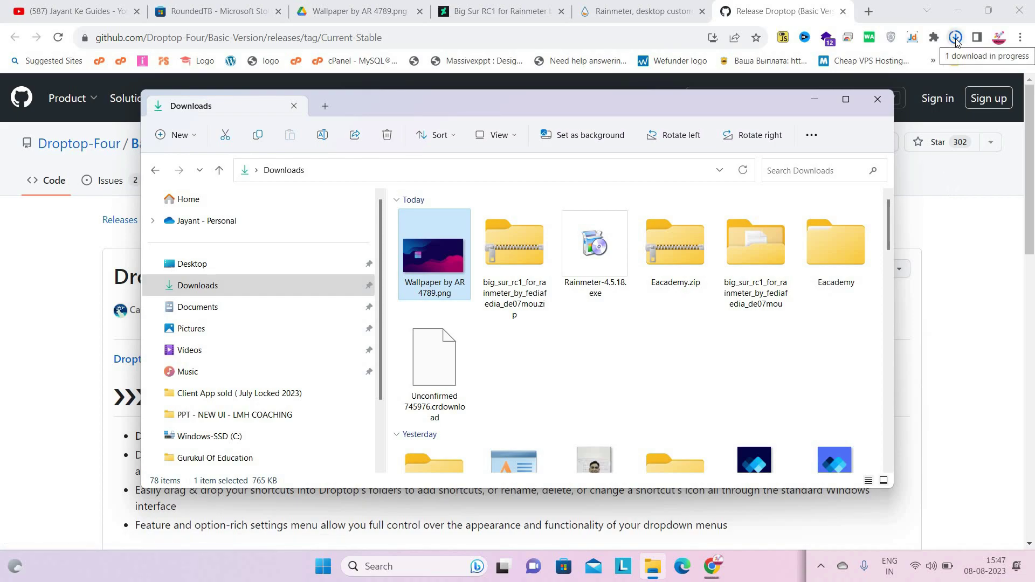
pyautogui.click(573, 370)
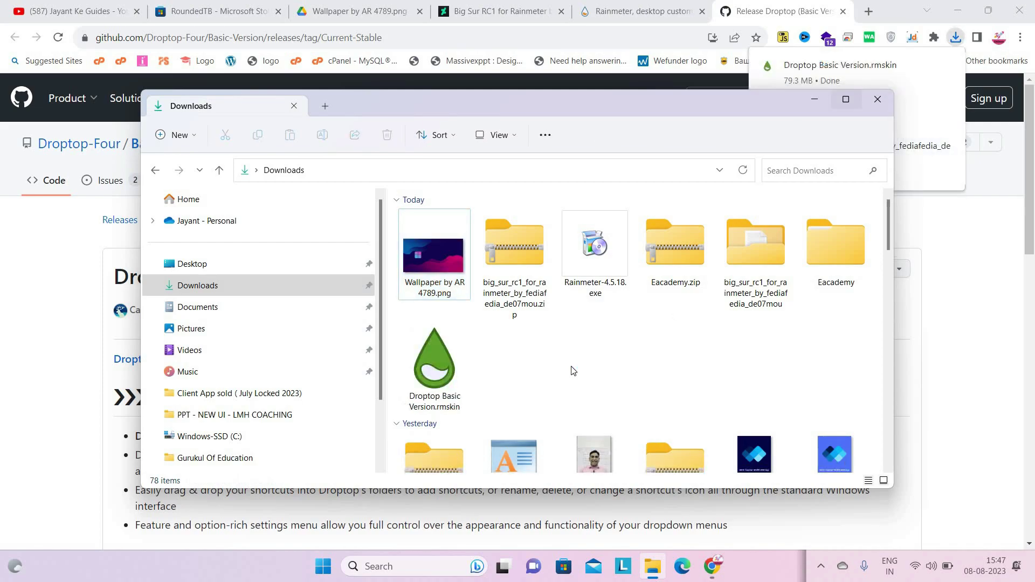
pyautogui.doubleClick(448, 368)
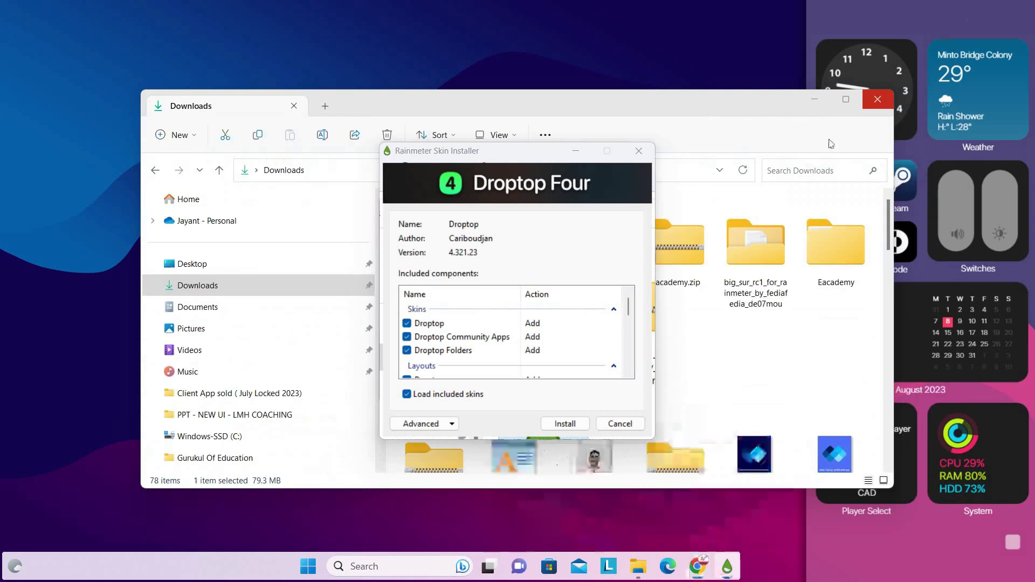
pyautogui.click(815, 100)
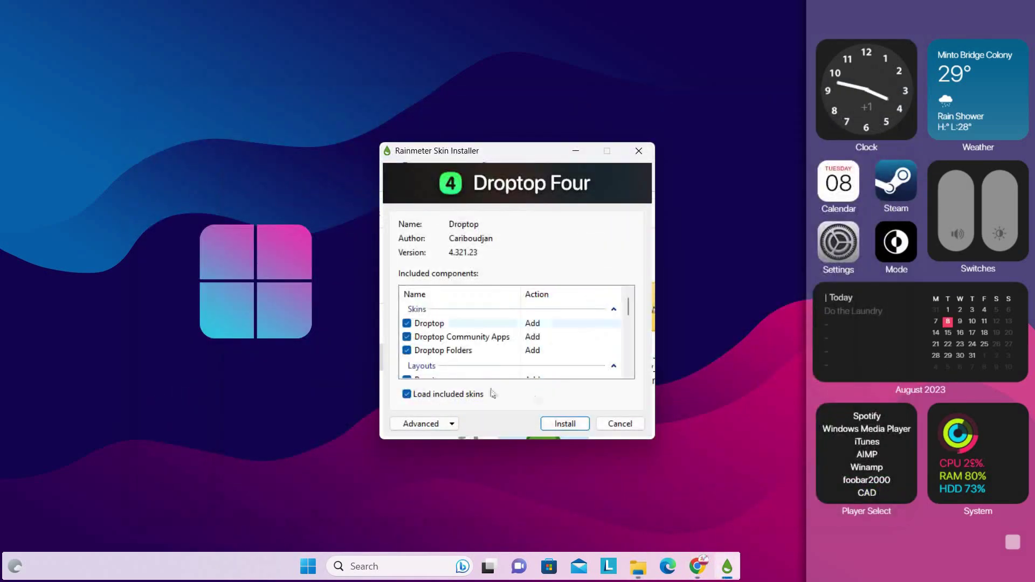
pyautogui.moveTo(629, 304)
pyautogui.mouseDown()
pyautogui.moveTo(631, 354)
pyautogui.moveTo(629, 312)
pyautogui.mouseUp()
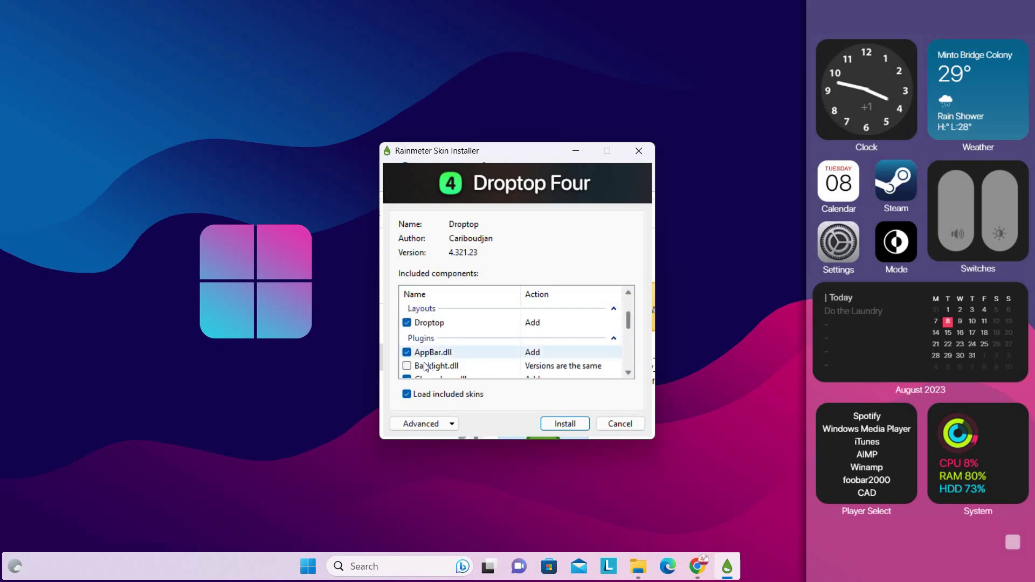
pyautogui.scroll(-5, 405, 367)
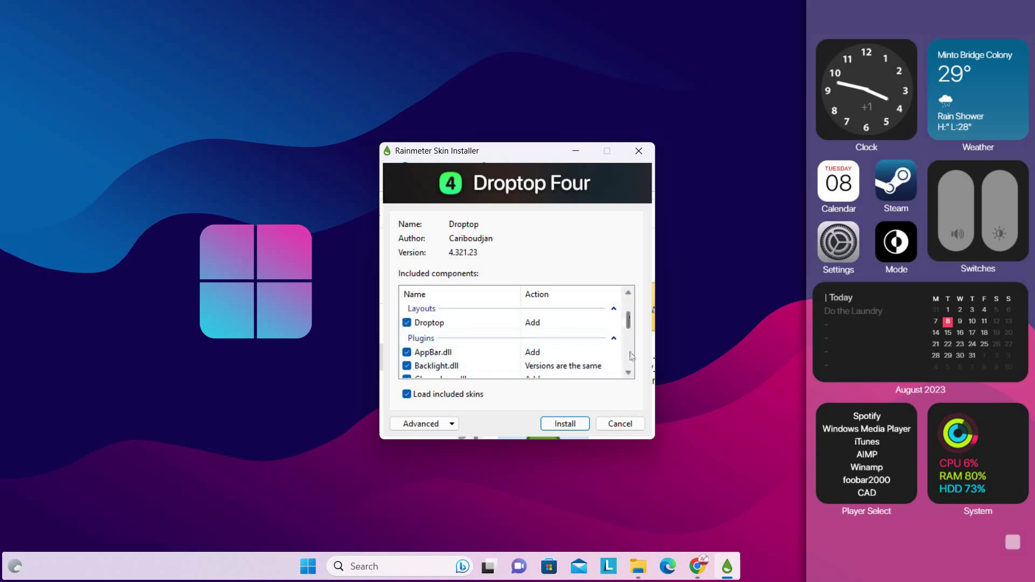
pyautogui.click(573, 424)
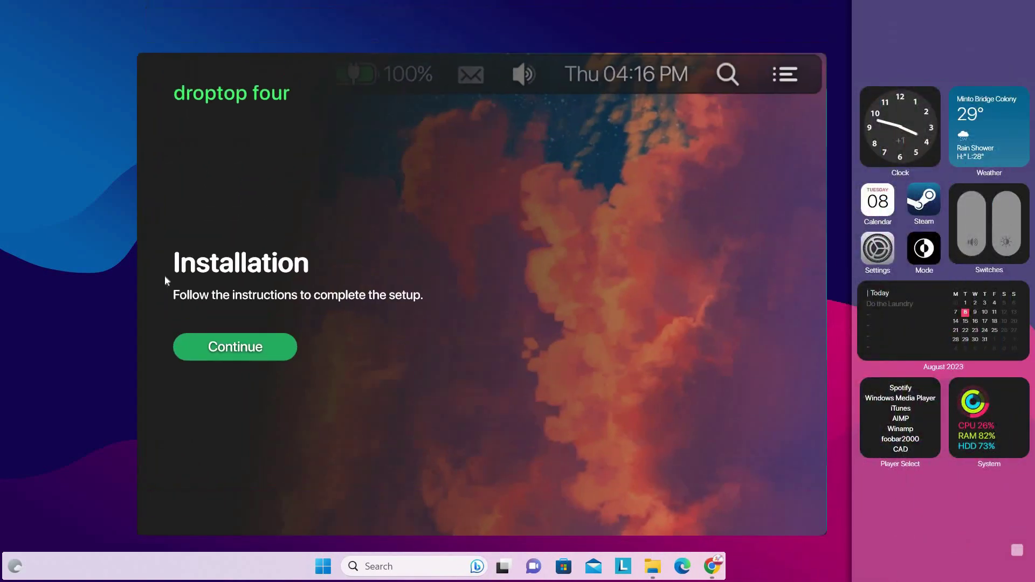
# In the Droptop Four setup, choose English US as the language and Always show Droptop as the display mode.
pyautogui.click(228, 353)
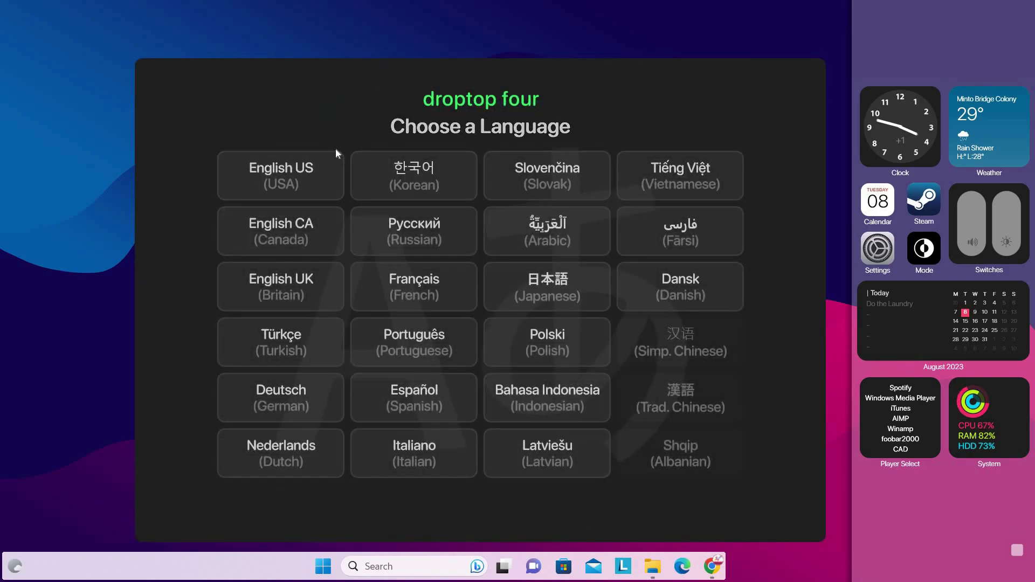
pyautogui.click(311, 180)
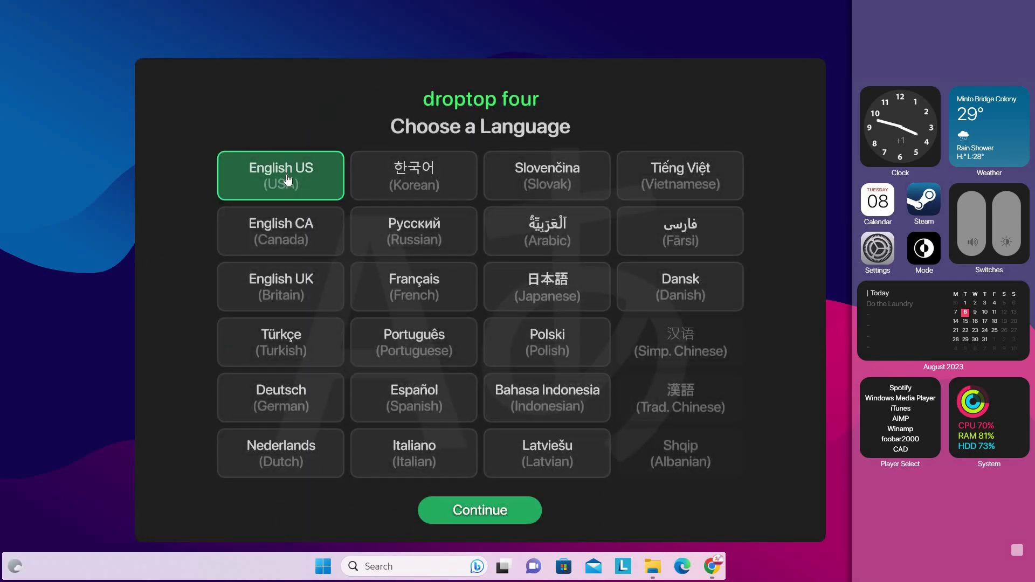
pyautogui.click(474, 509)
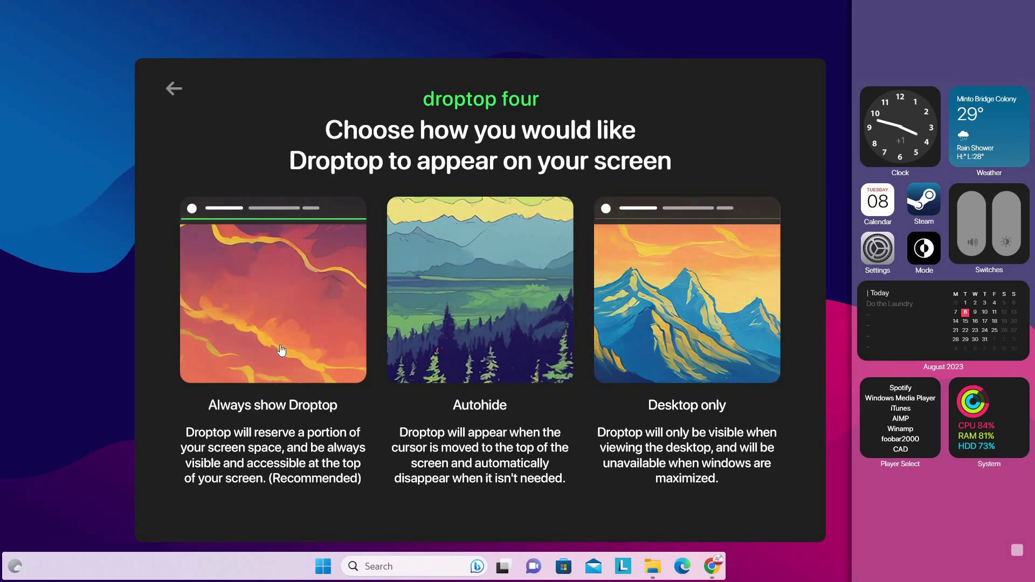
pyautogui.click(264, 338)
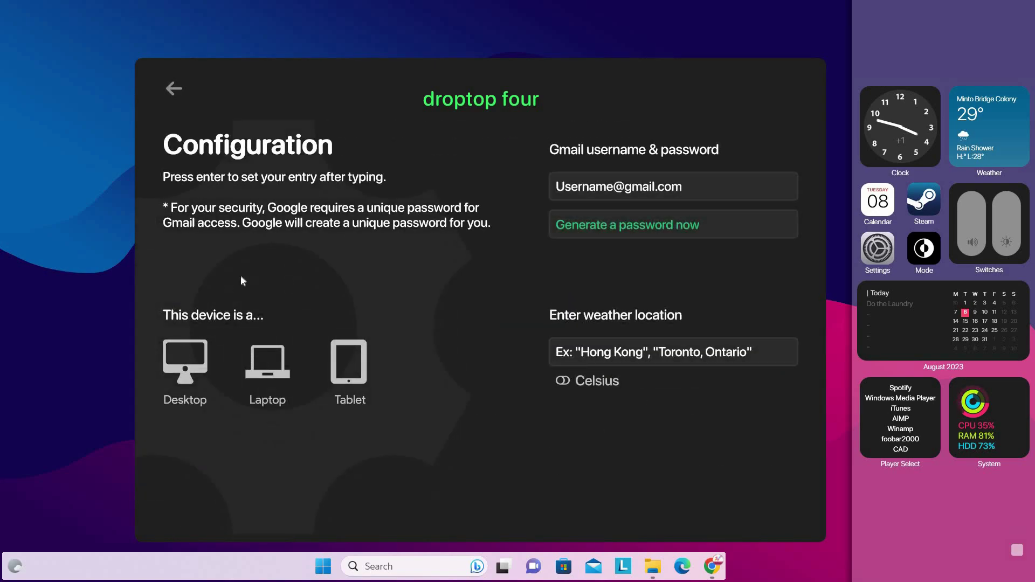
# Configure the device as a Laptop with Varanasi as the weather location in Celsius, and continue the Droptop Four setup.
pyautogui.click(268, 366)
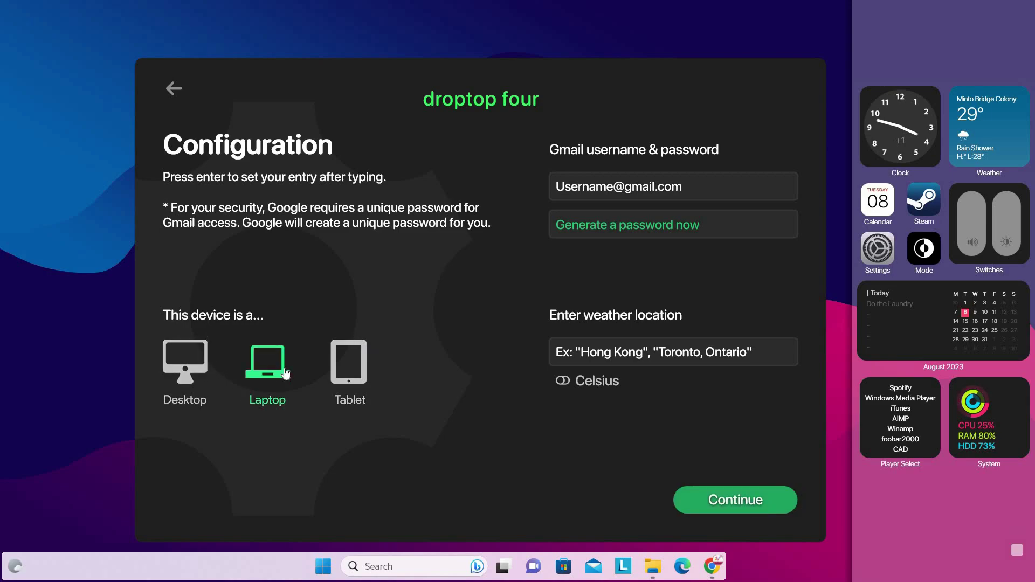
pyautogui.click(626, 364)
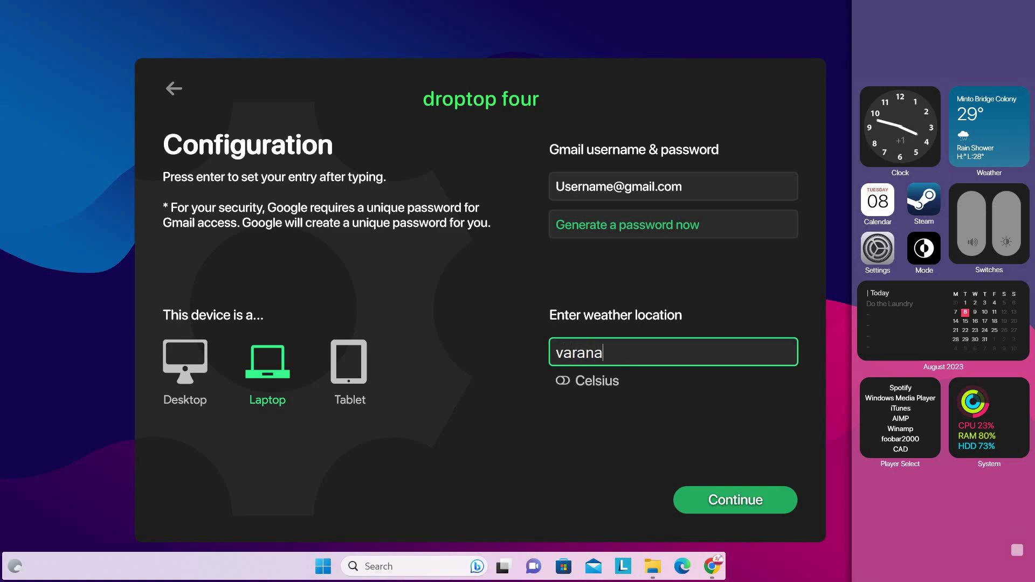
pyautogui.write('varanasi')
pyautogui.press('Return')
pyautogui.click(568, 383)
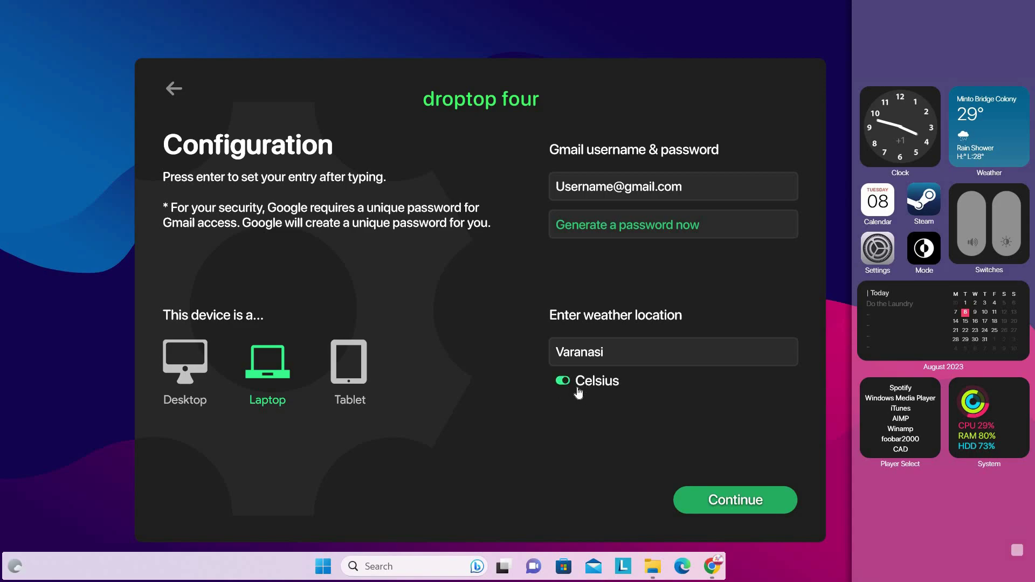
pyautogui.click(740, 499)
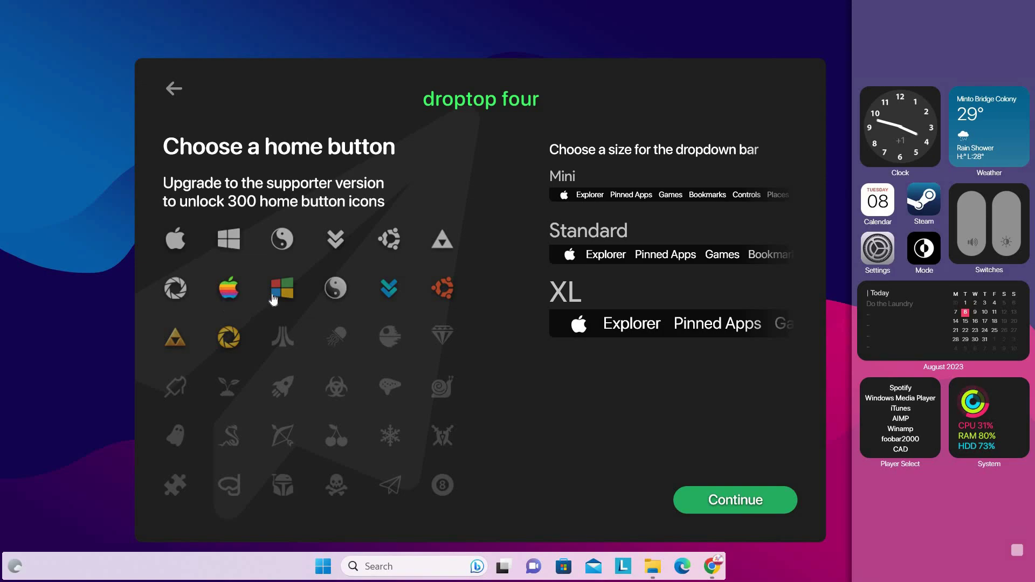
# Choose the white Apple home button and the Mini dropdown bar size, and continue the setup.
pyautogui.click(231, 296)
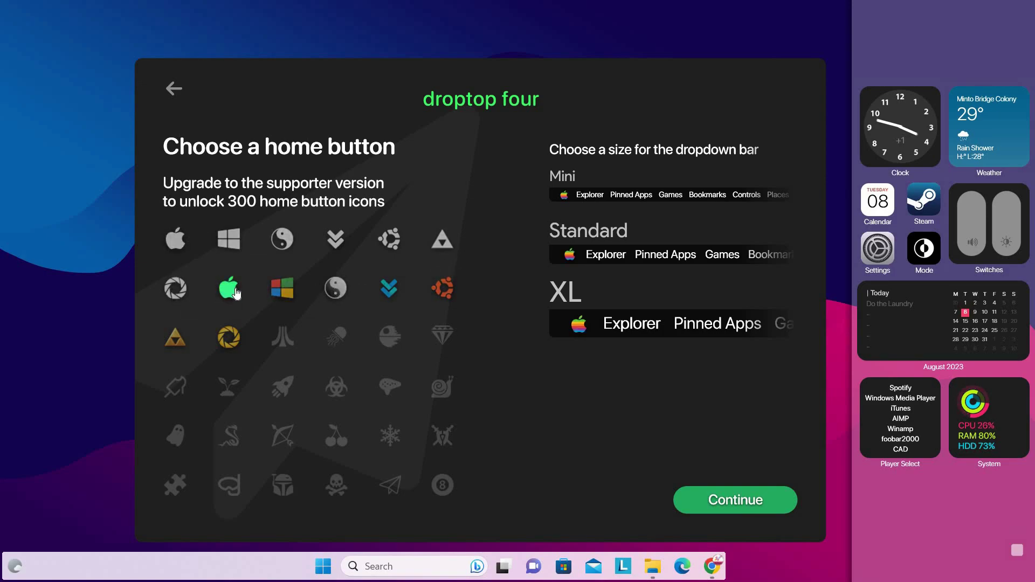
pyautogui.click(181, 247)
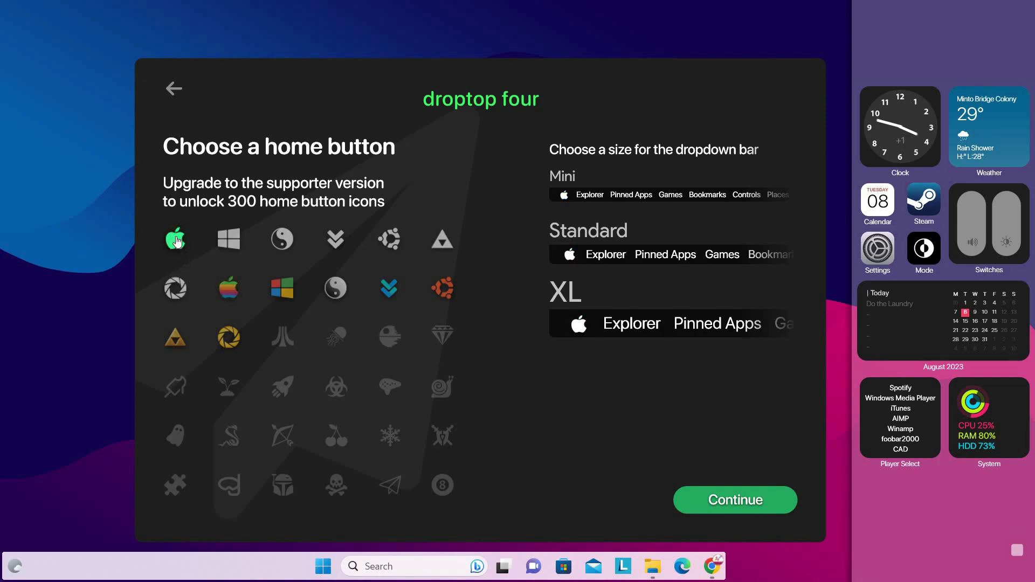
pyautogui.click(717, 497)
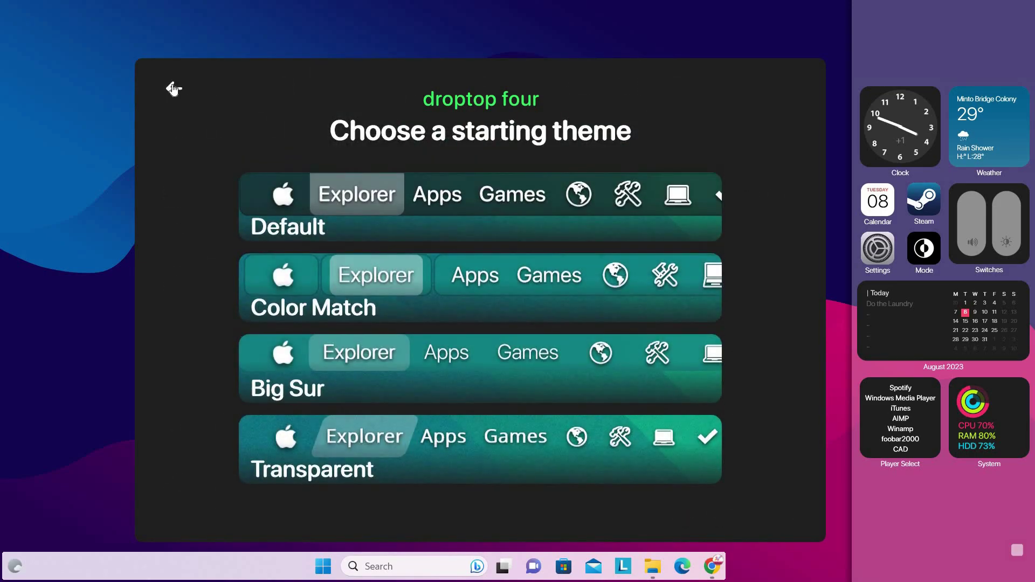
pyautogui.click(174, 89)
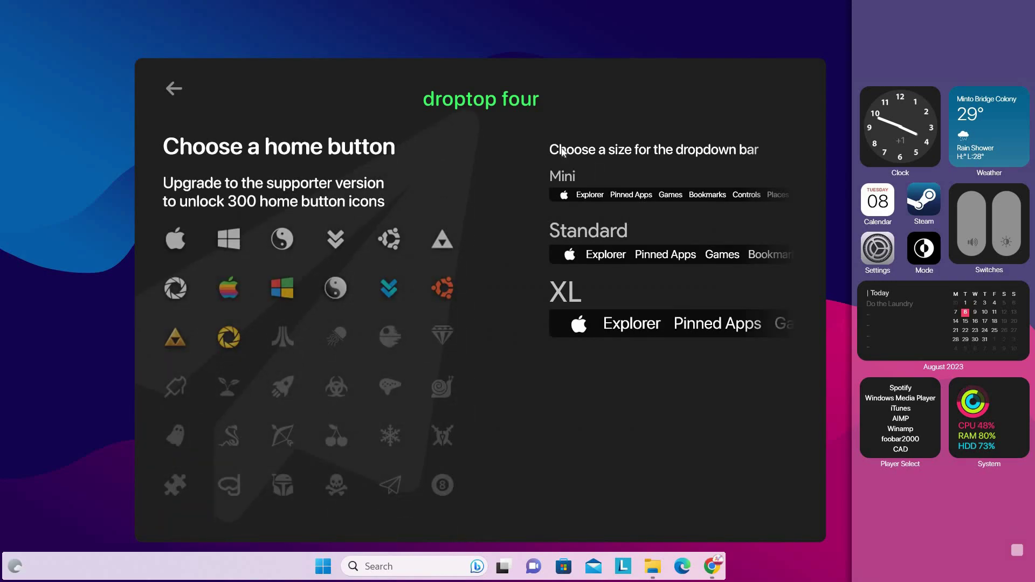
pyautogui.moveTo(562, 151); pyautogui.dragTo(709, 156)
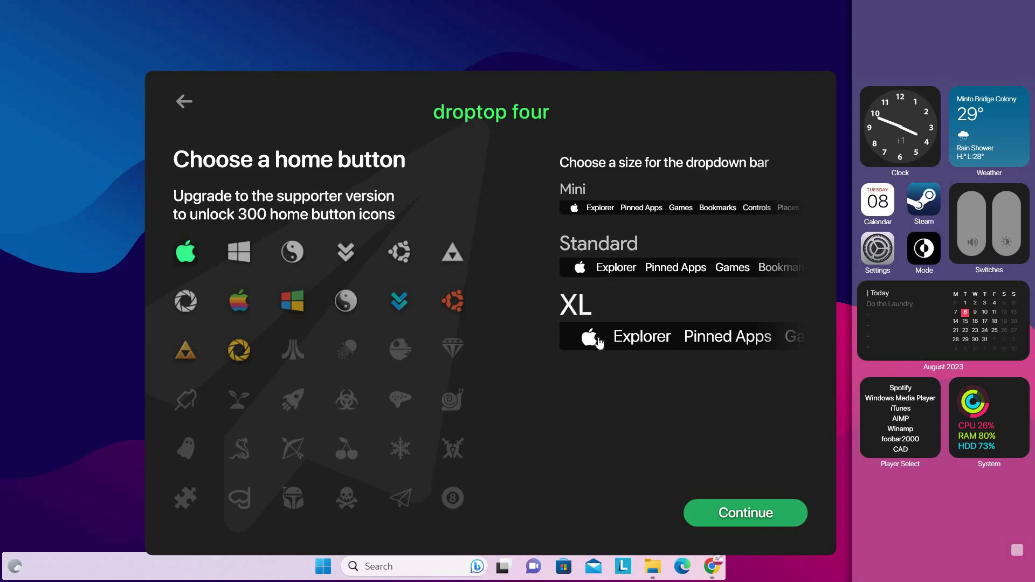
pyautogui.click(582, 195)
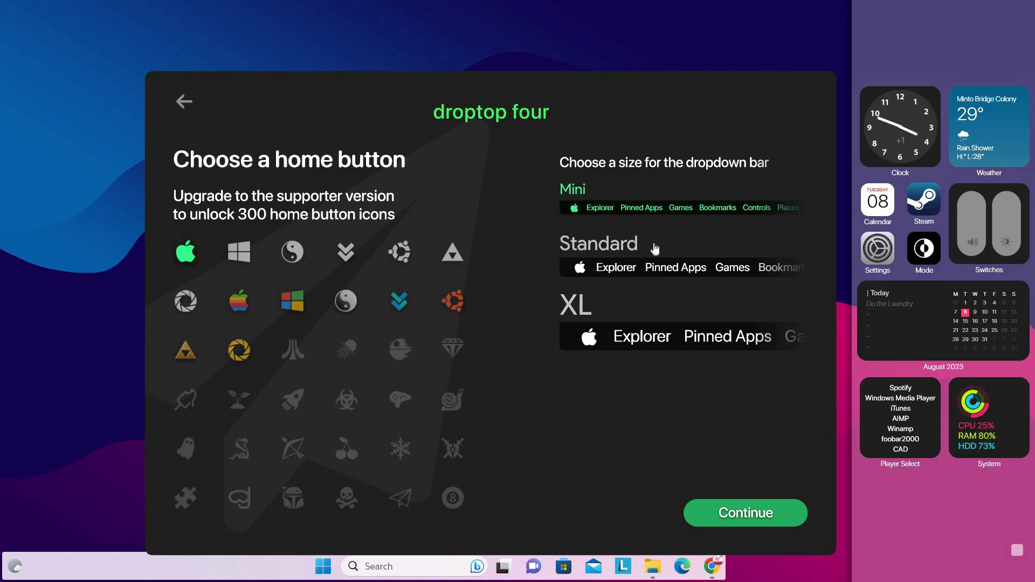
pyautogui.click(761, 516)
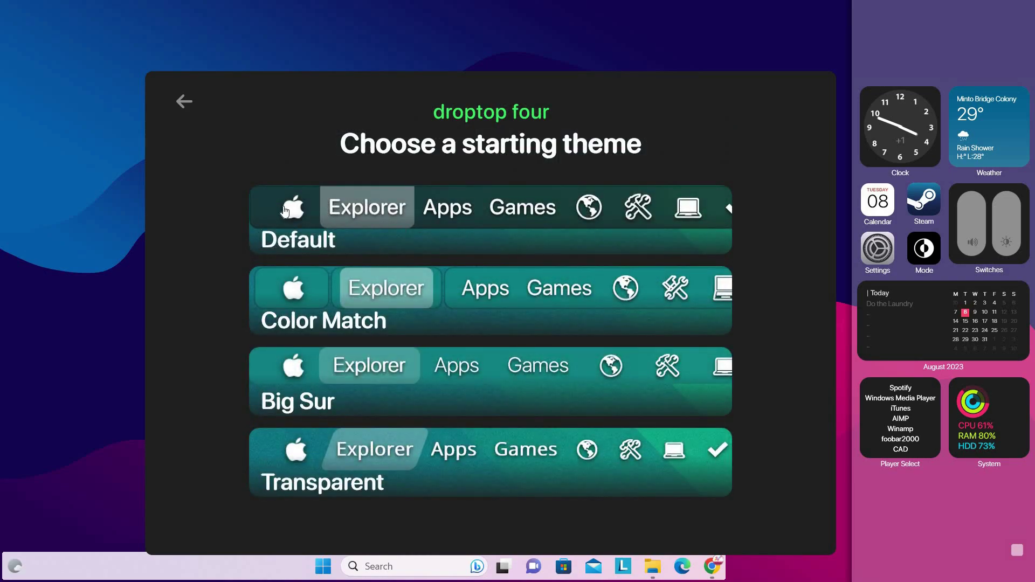
# Choose the Big Sur starting theme, decline the supporter version and finish the setup.
pyautogui.click(271, 376)
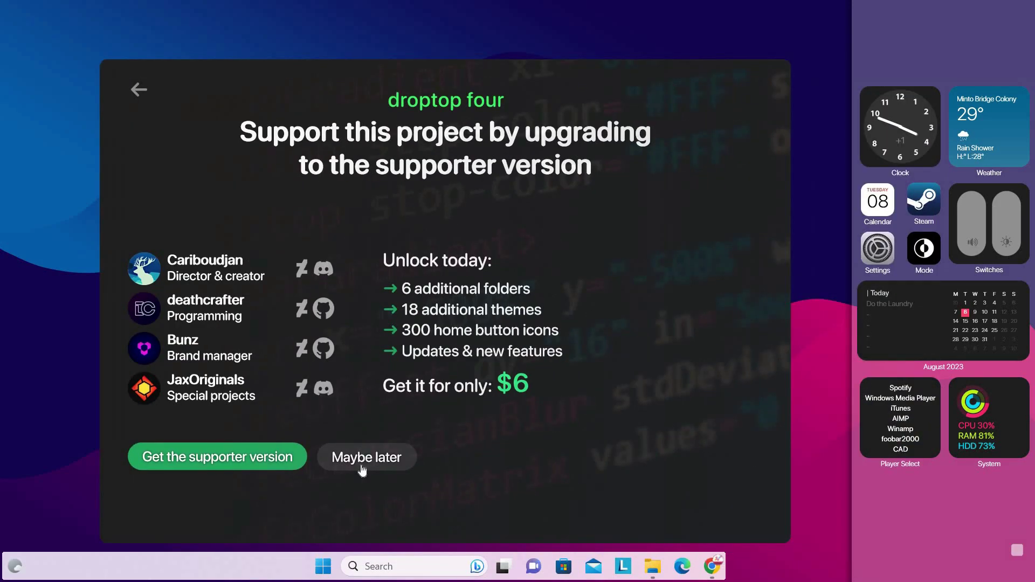
pyautogui.click(358, 468)
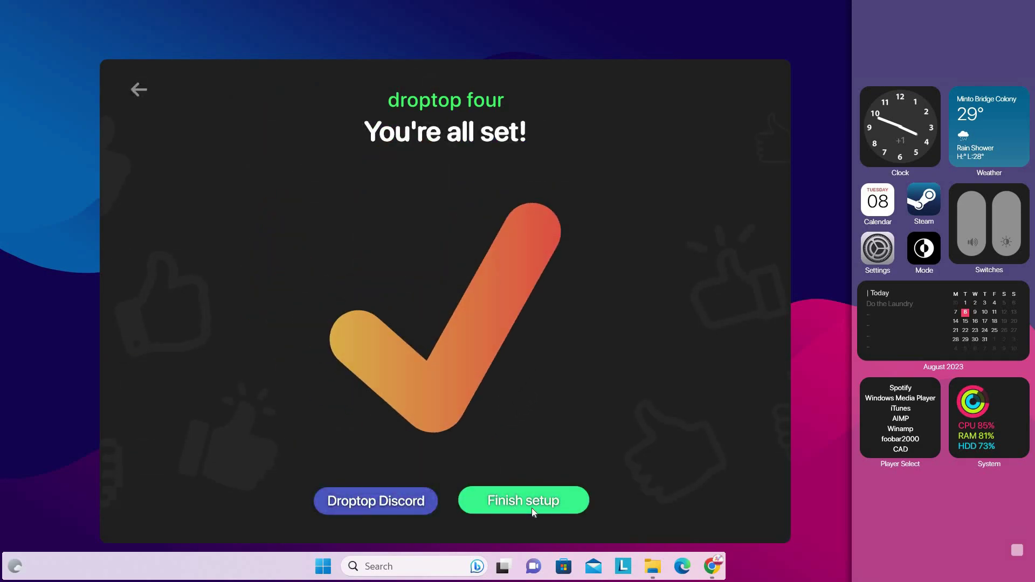
pyautogui.click(532, 508)
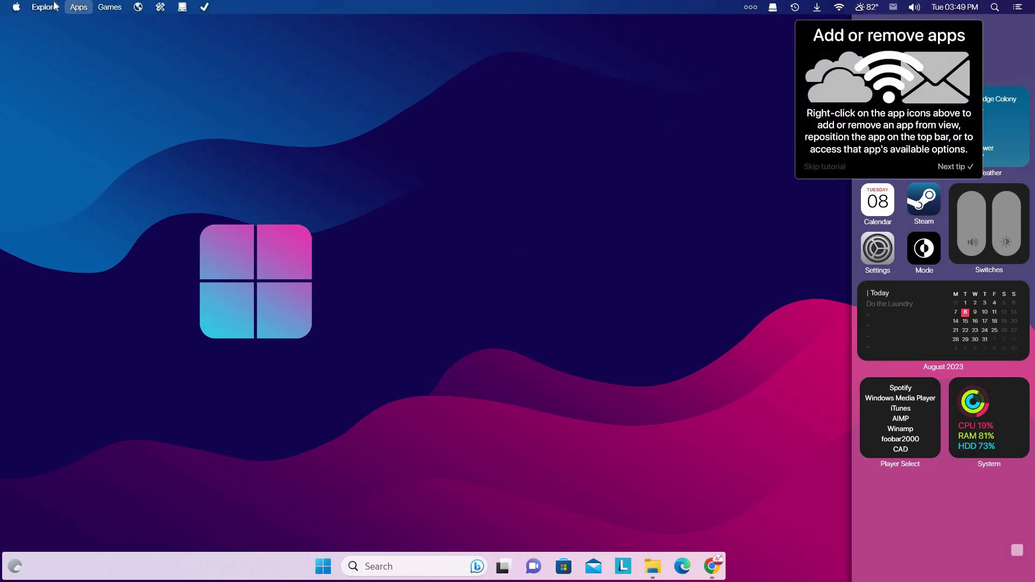
# Skip the Droptop tutorial and look over the top bar's home menu and hidden tray icons.
pyautogui.click(19, 7)
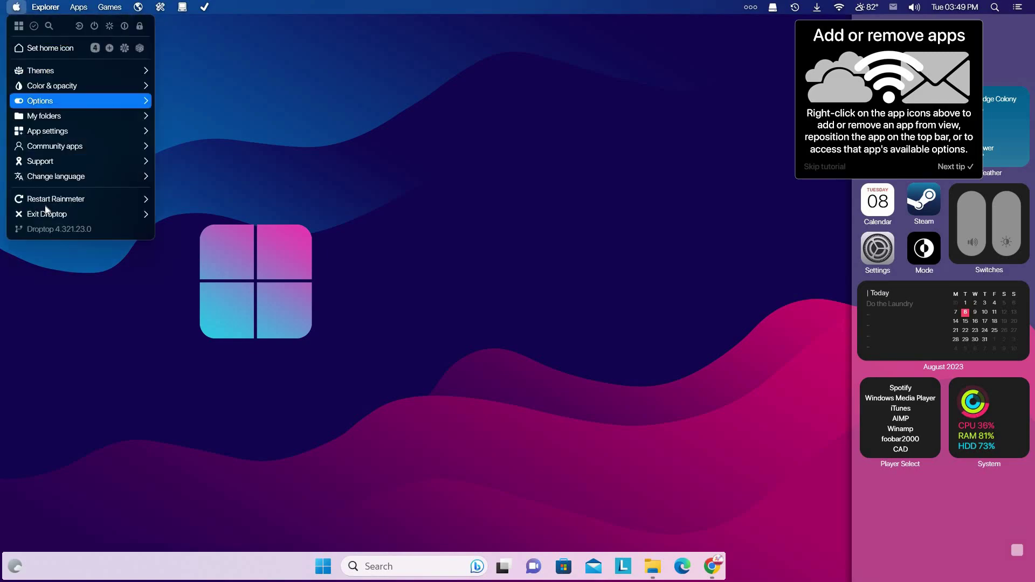
pyautogui.click(261, 113)
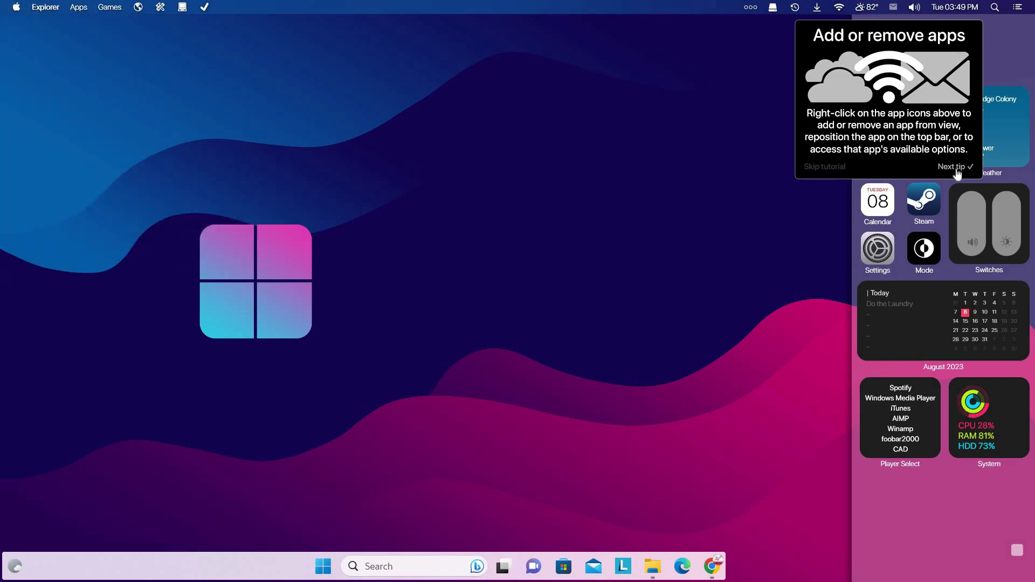
pyautogui.click(825, 167)
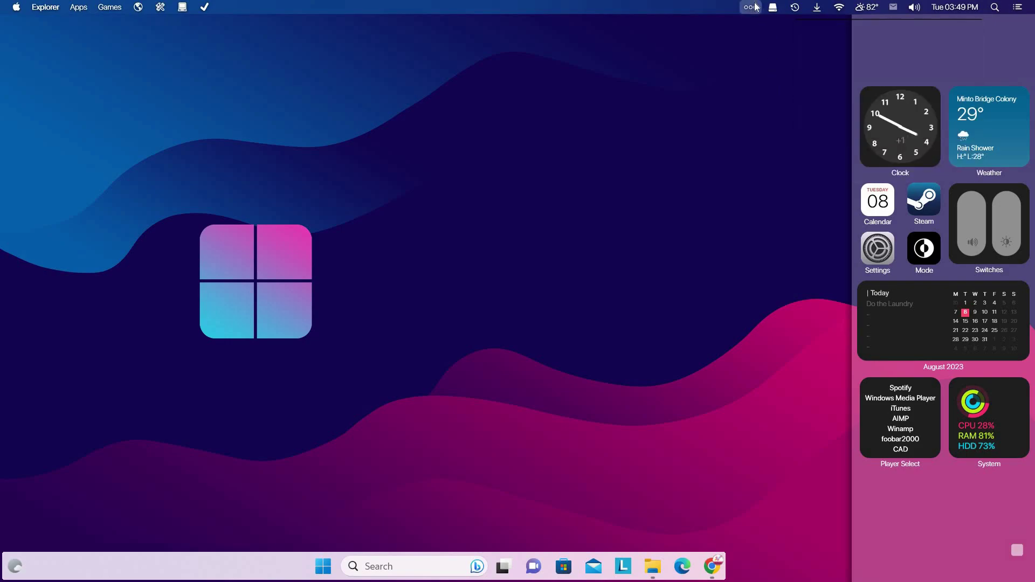
pyautogui.click(755, 6)
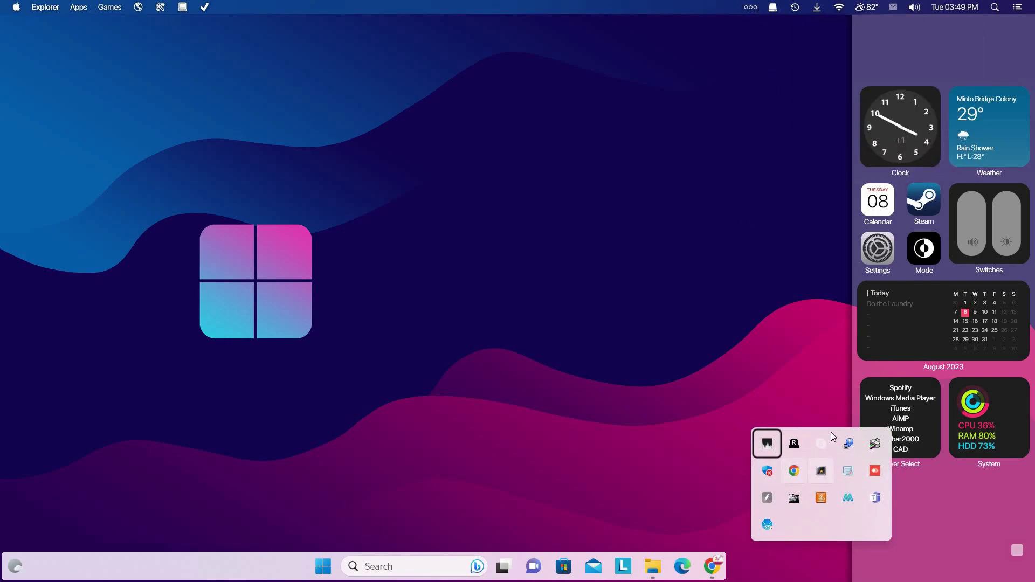
pyautogui.click(791, 368)
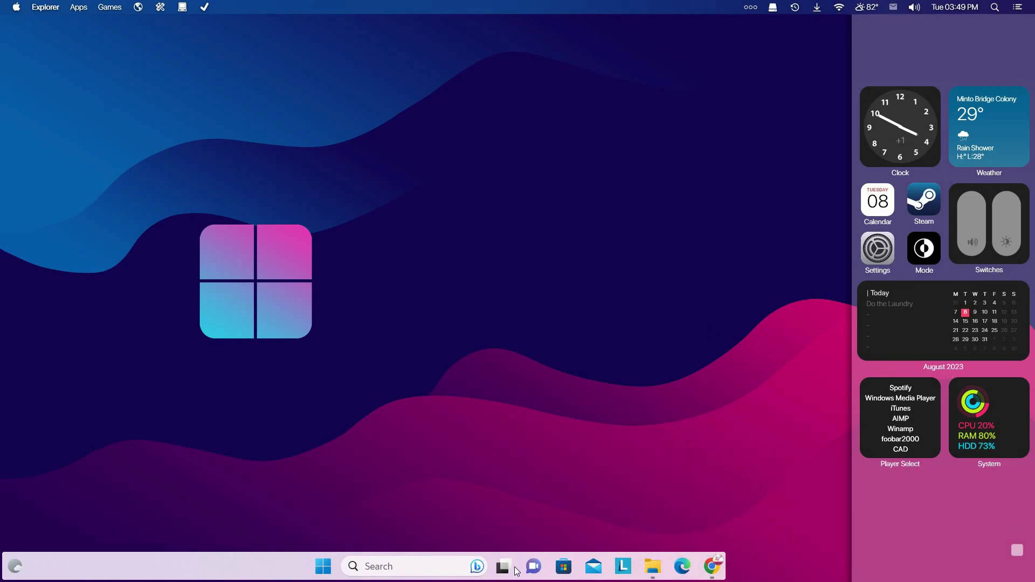
# Switch to Chrome, get RoundedTB through its Microsoft Store page and launch it with the browser minimized.
pyautogui.click(706, 565)
pyautogui.click(215, 27)
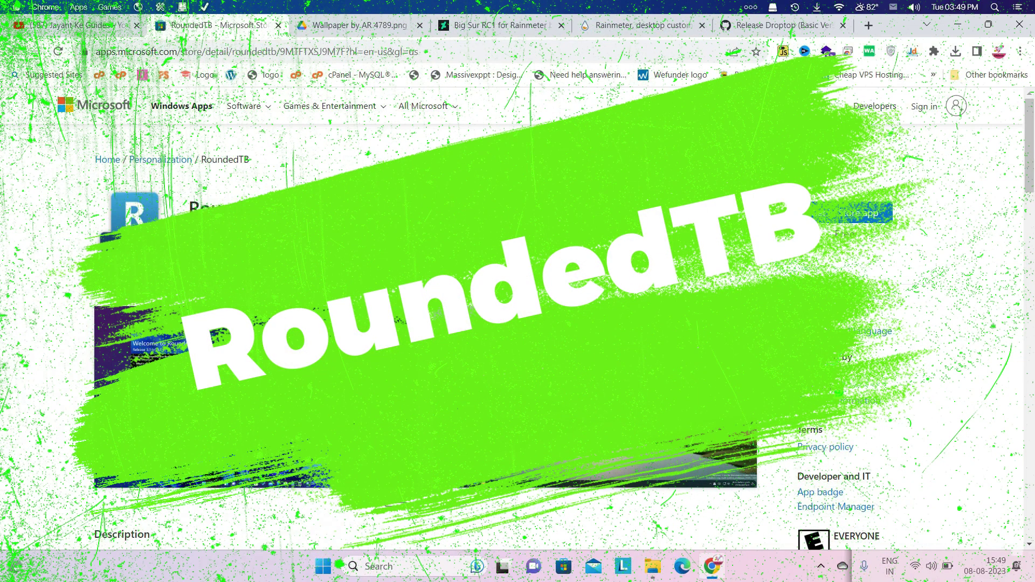
pyautogui.click(848, 210)
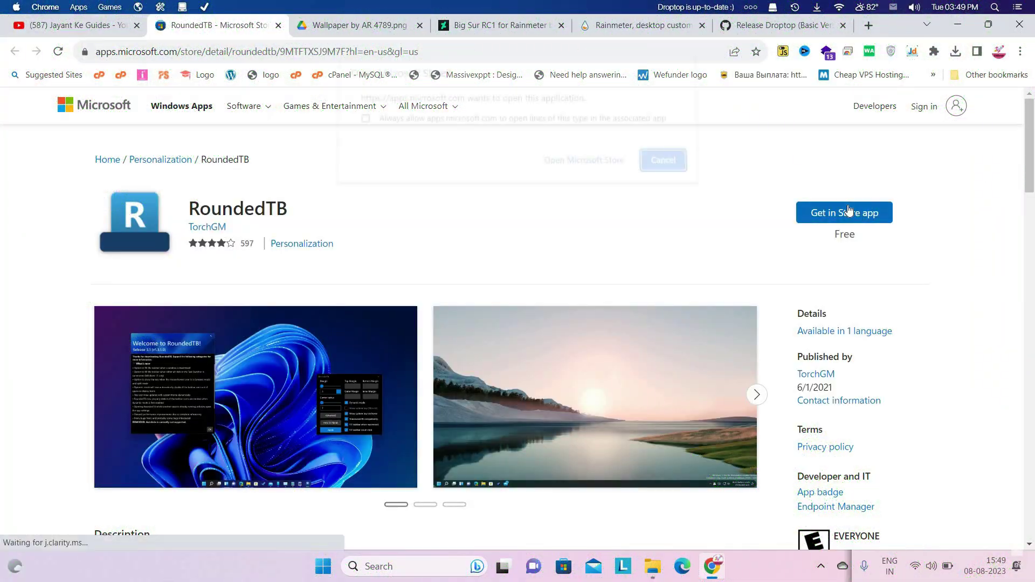
pyautogui.click(579, 162)
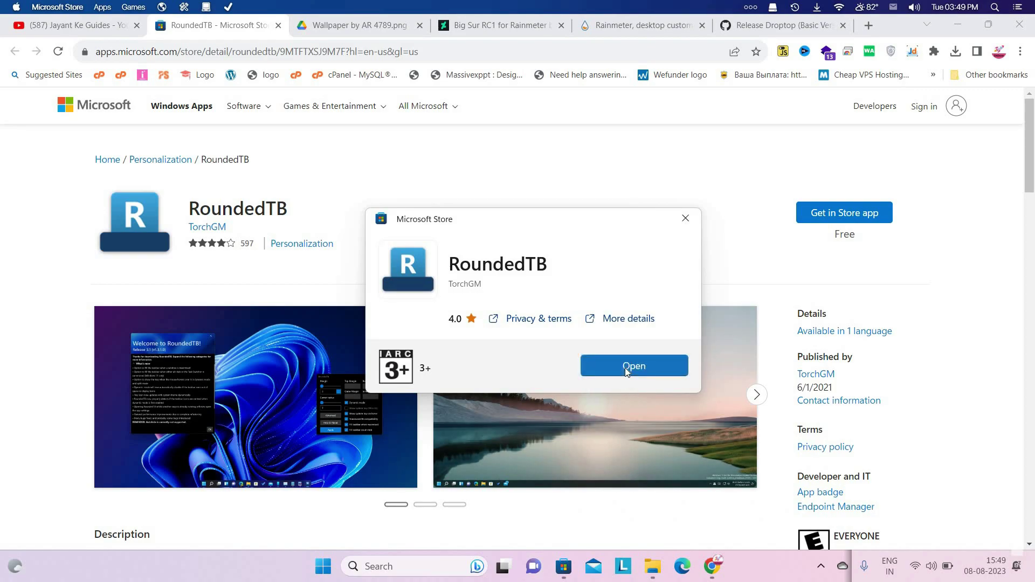
pyautogui.click(958, 24)
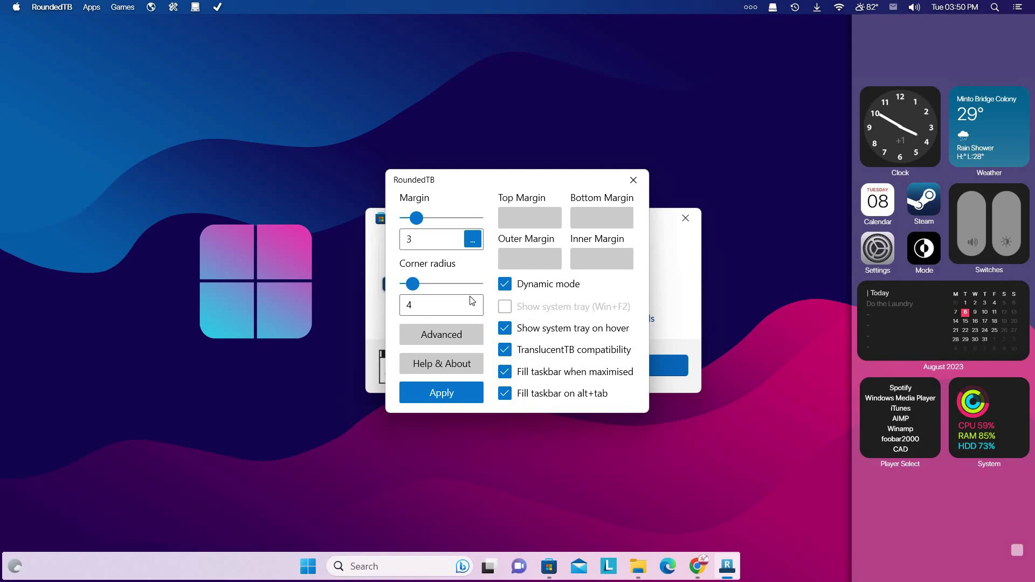
# In RoundedTB, turn off Dynamic mode, TranslucentTB compatibility, Fill taskbar when maximised and Fill taskbar on alt+tab.
pyautogui.click(505, 283)
pyautogui.click(505, 355)
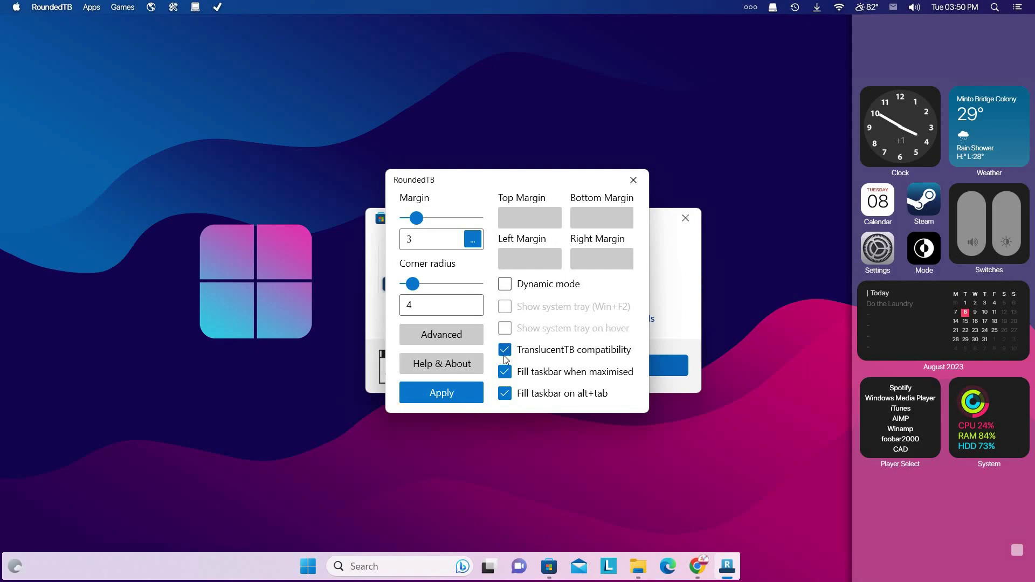
pyautogui.click(506, 395)
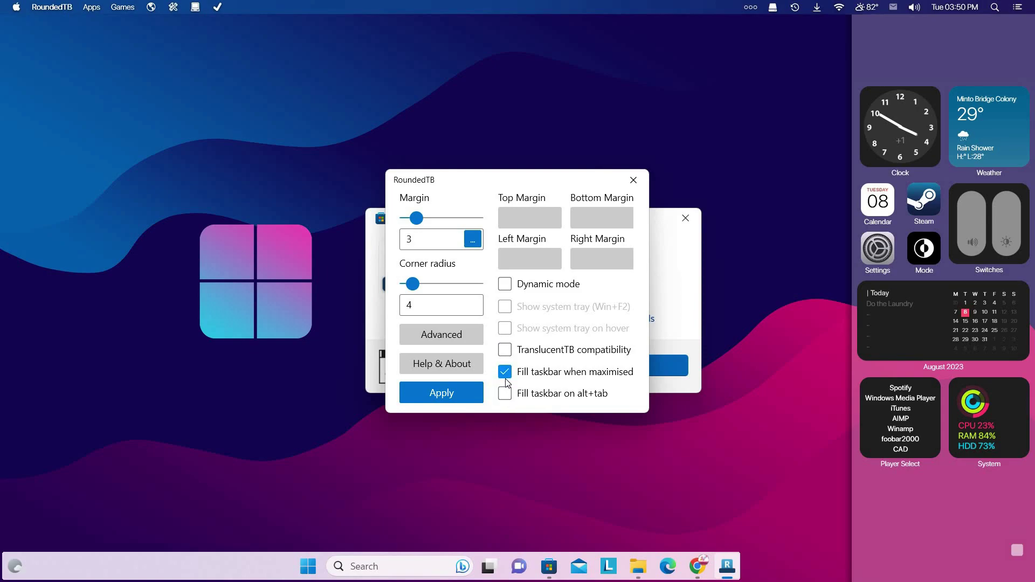
pyautogui.click(464, 335)
pyautogui.click(464, 334)
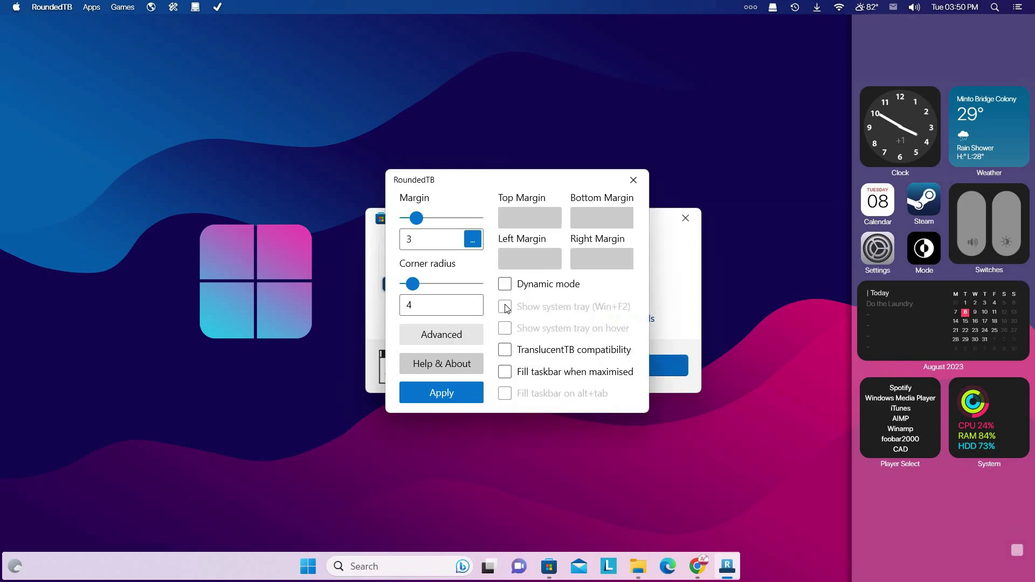
# Enable Dynamic mode and apply the settings first with Show system tray (Win+F2) on, then with it off.
pyautogui.click(505, 283)
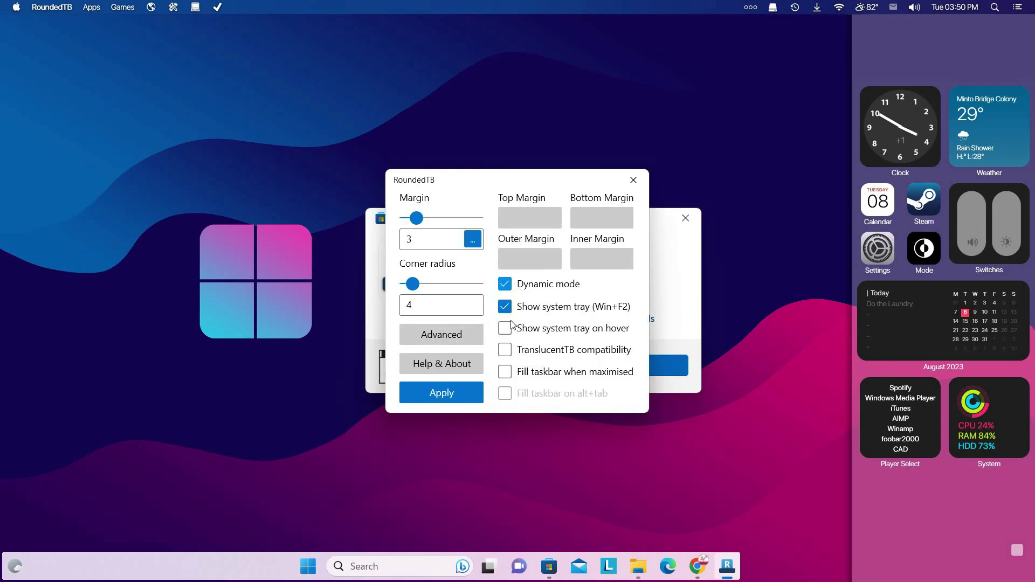
pyautogui.click(444, 396)
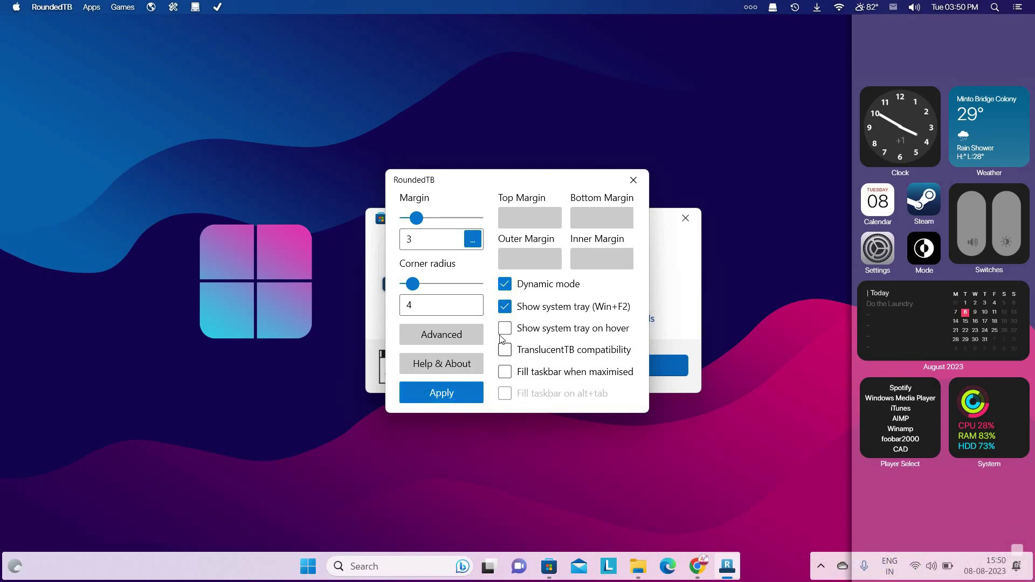
pyautogui.click(505, 306)
pyautogui.click(461, 396)
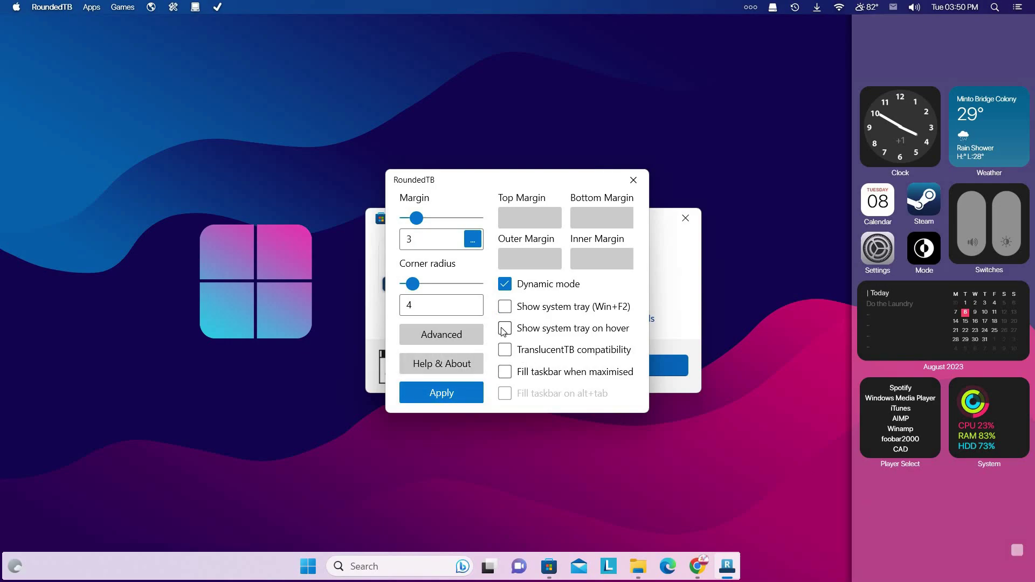
# Try Fill taskbar when maximised, turn it back off, and apply Show system tray on hover.
pyautogui.click(505, 372)
pyautogui.click(472, 393)
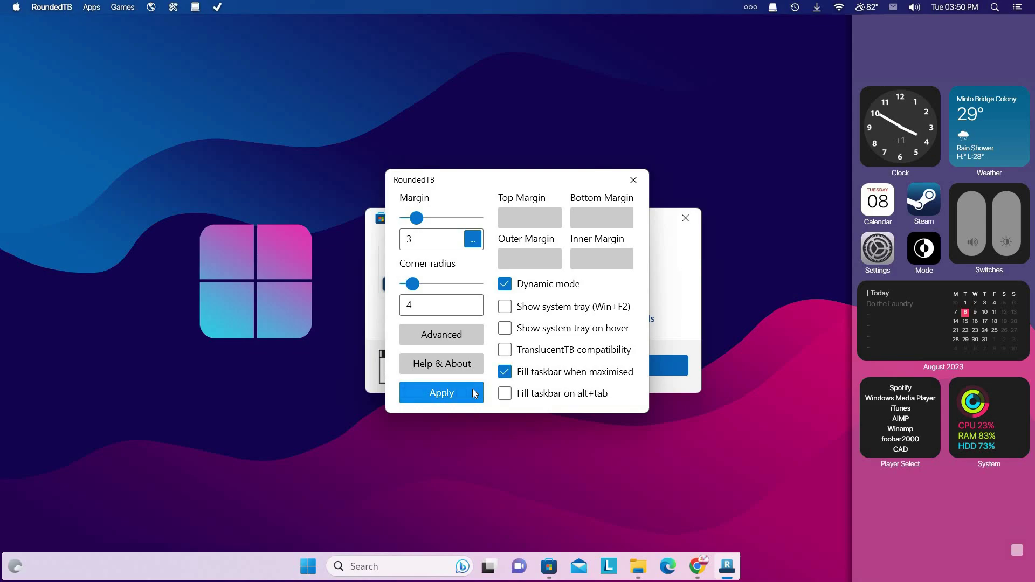
pyautogui.click(505, 372)
pyautogui.click(505, 328)
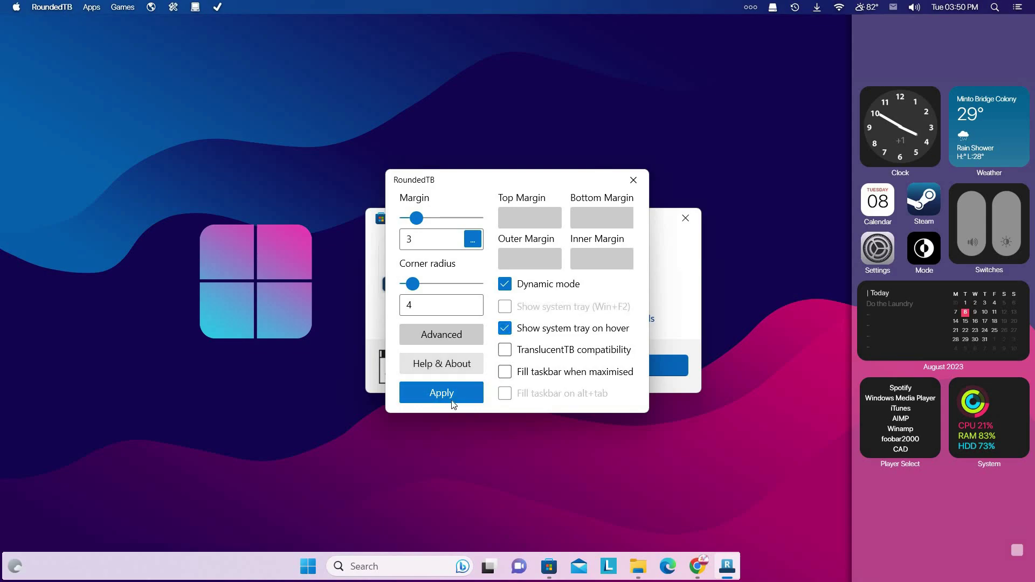
pyautogui.click(442, 393)
# Set the taskbar margin to 0 and close the RoundedTB and Microsoft Store windows.
pyautogui.moveTo(416, 219)
pyautogui.mouseDown()
pyautogui.moveTo(405, 217)
pyautogui.moveTo(455, 223)
pyautogui.moveTo(405, 220)
pyautogui.mouseUp()
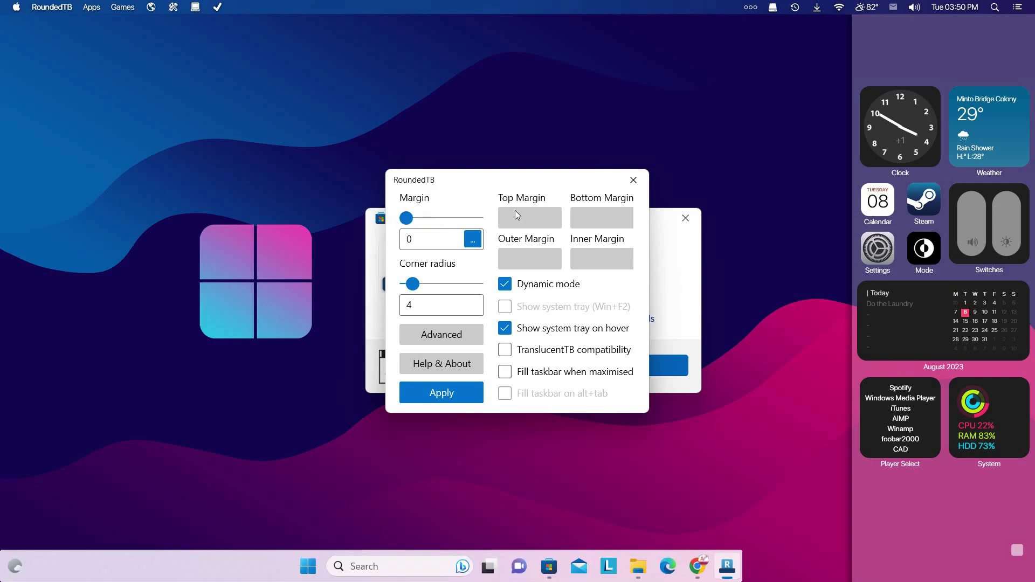
pyautogui.click(632, 180)
pyautogui.click(685, 218)
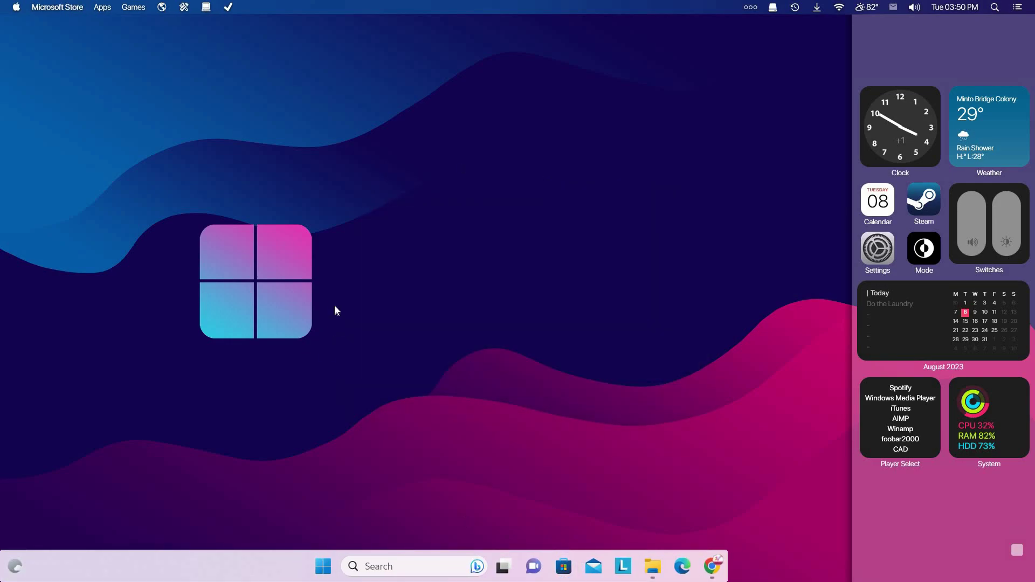